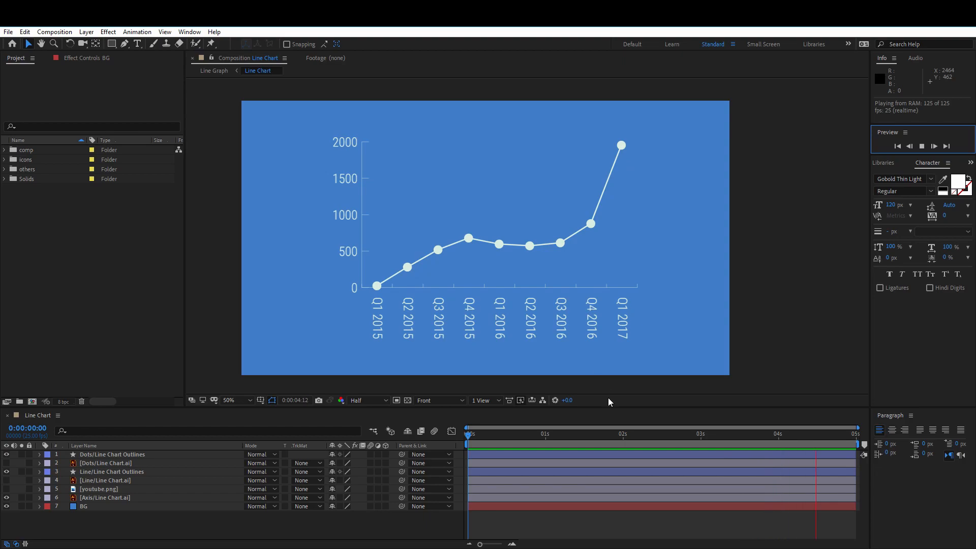
Start a new project, discarding the unsaved changes to the current one
click(539, 435)
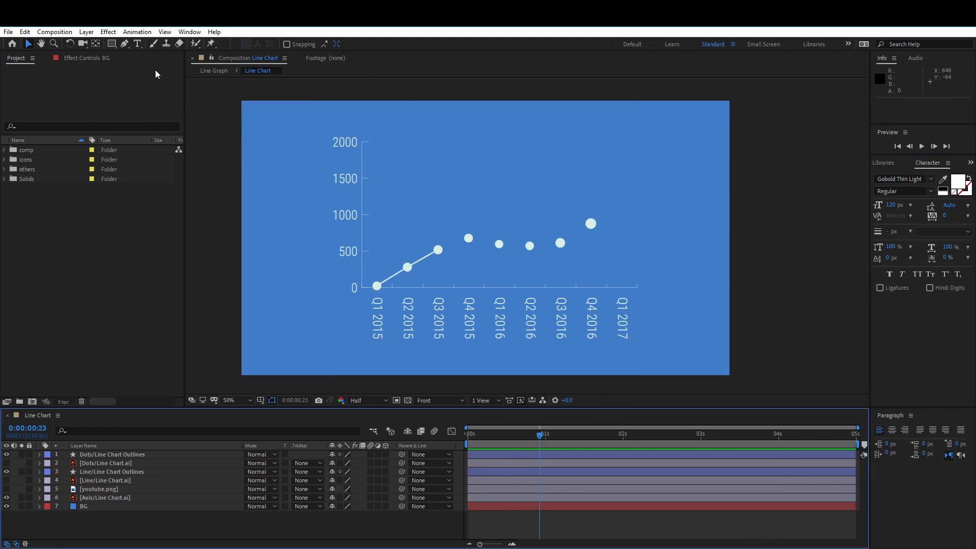
click(8, 31)
mouse_move(7, 45)
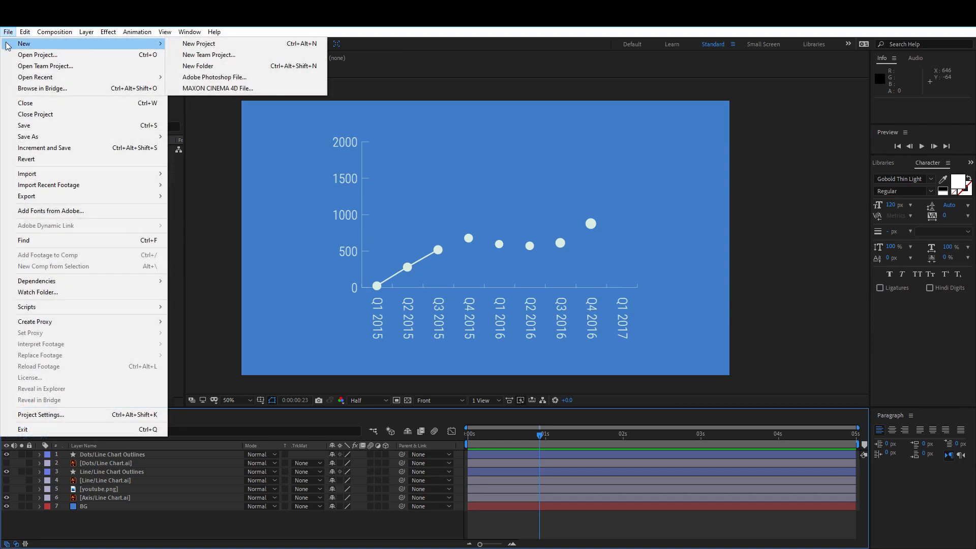
click(206, 45)
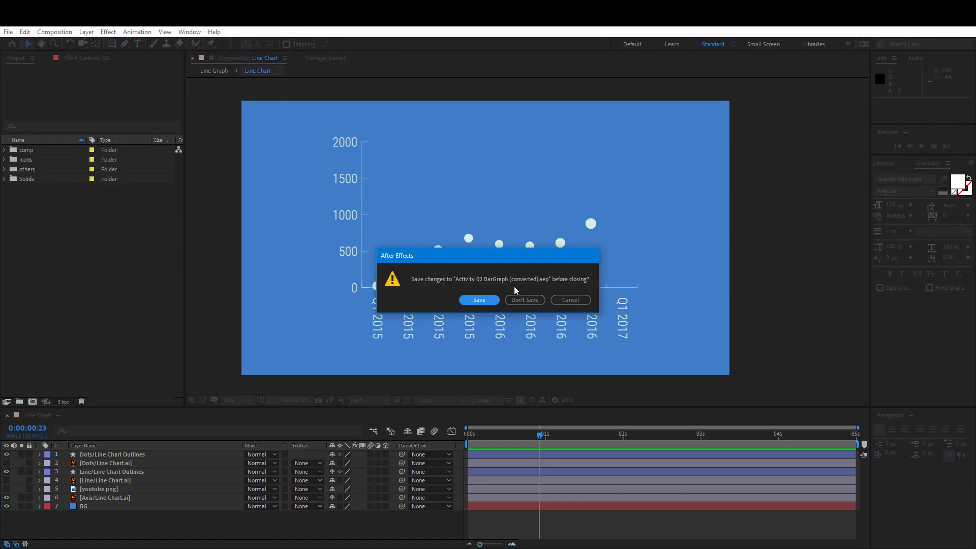
click(523, 300)
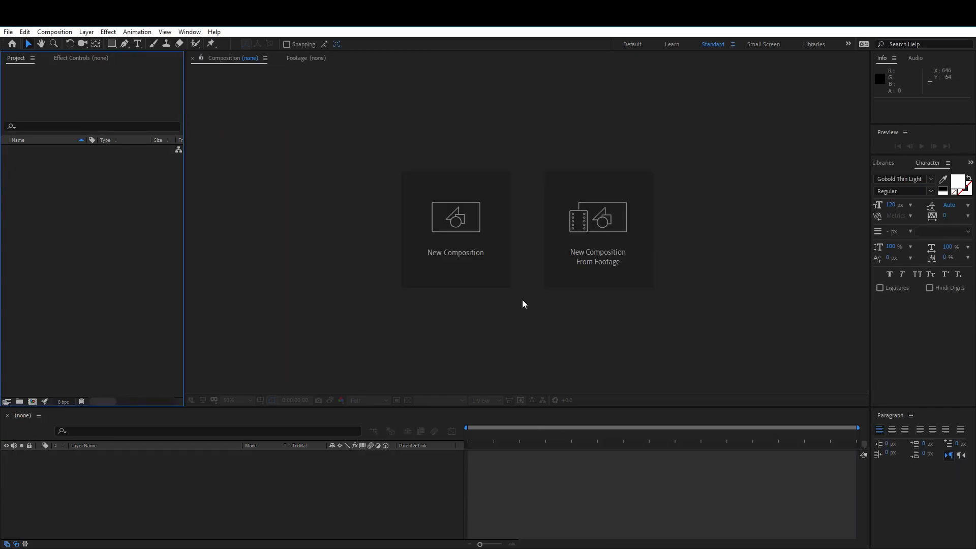
Create a 1920 x 1080 composition named linechart at 25 frames per second with a duration of 5 seconds
click(454, 227)
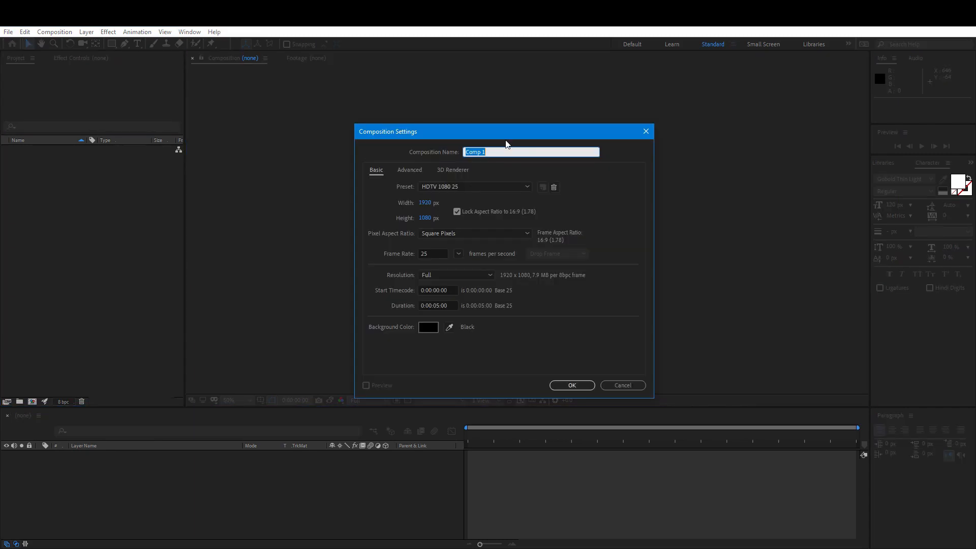
text(linecgh)
text(hart)
click(429, 250)
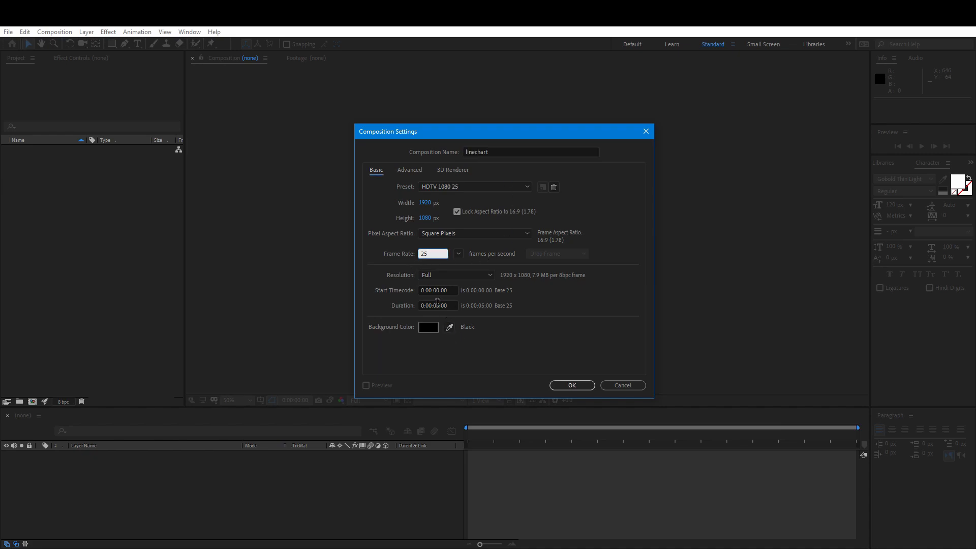
click(437, 304)
click(560, 388)
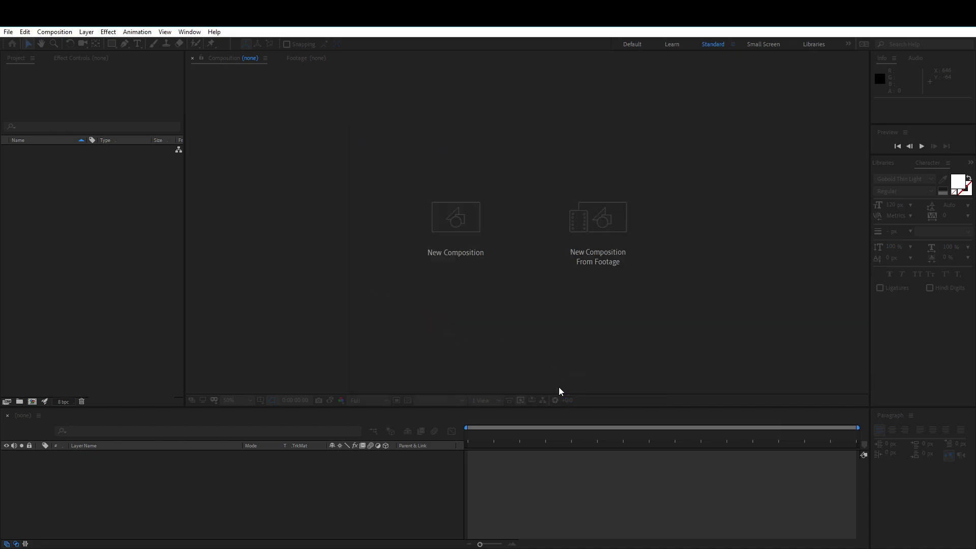
Add two new folders to the project and rename one of them comp
click(19, 401)
click(20, 401)
click(76, 298)
click(41, 166)
right_click(41, 167)
click(95, 328)
text(comp)
key(Return)
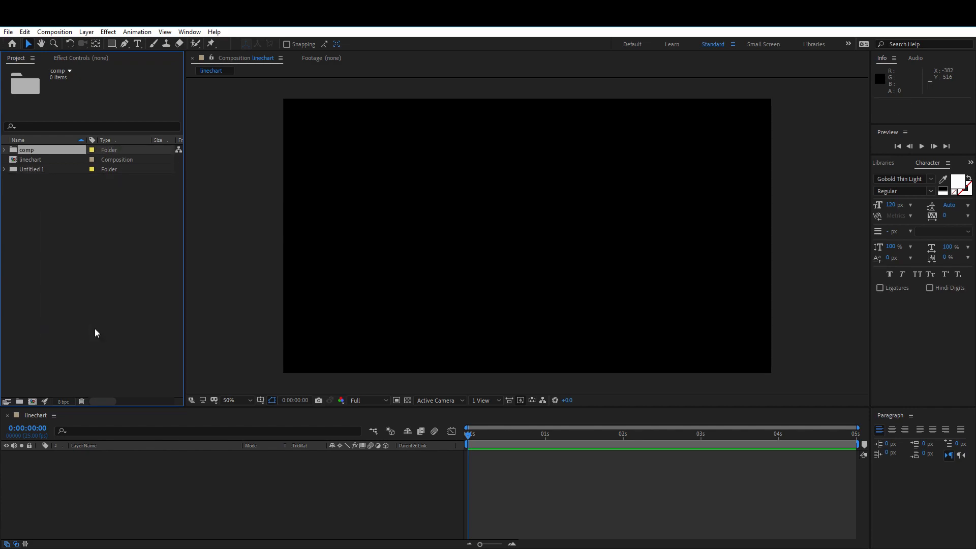
Rename the remaining untitled folder as icon and move the linechart composition into the comp folder
click(50, 163)
right_click(50, 170)
click(90, 334)
text(icon)
key(Return)
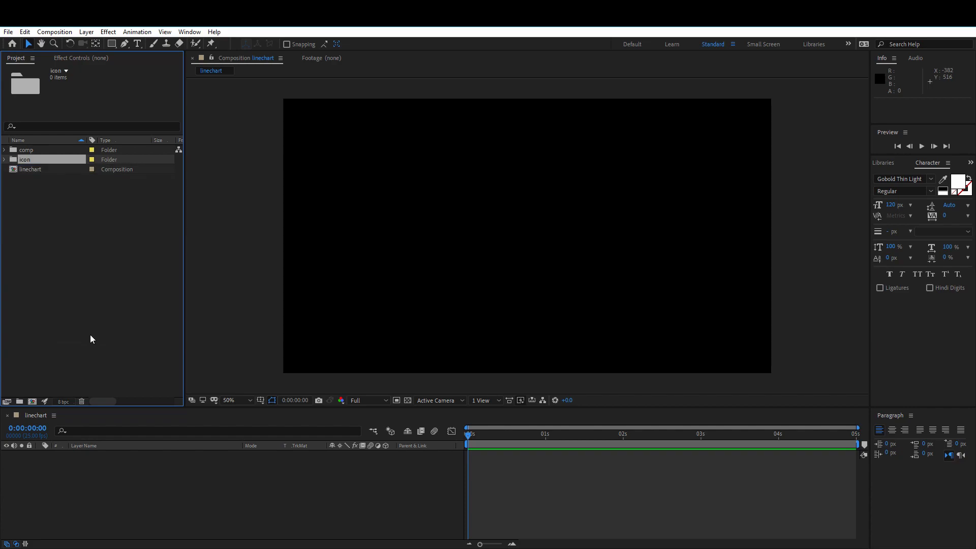
drag(21, 168, 27, 151)
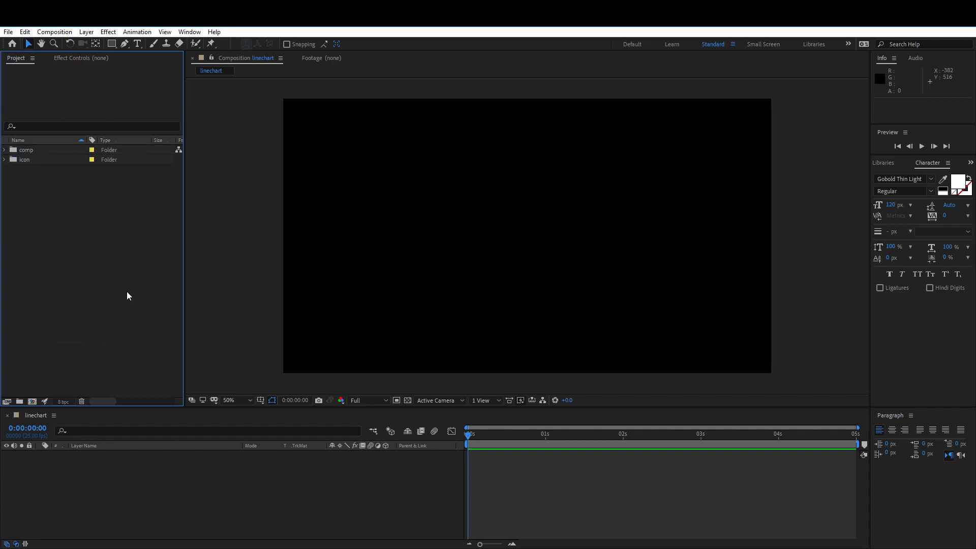
Import the line graph and week graph Illustrator files as footage and add both to the linechart composition
right_click(109, 246)
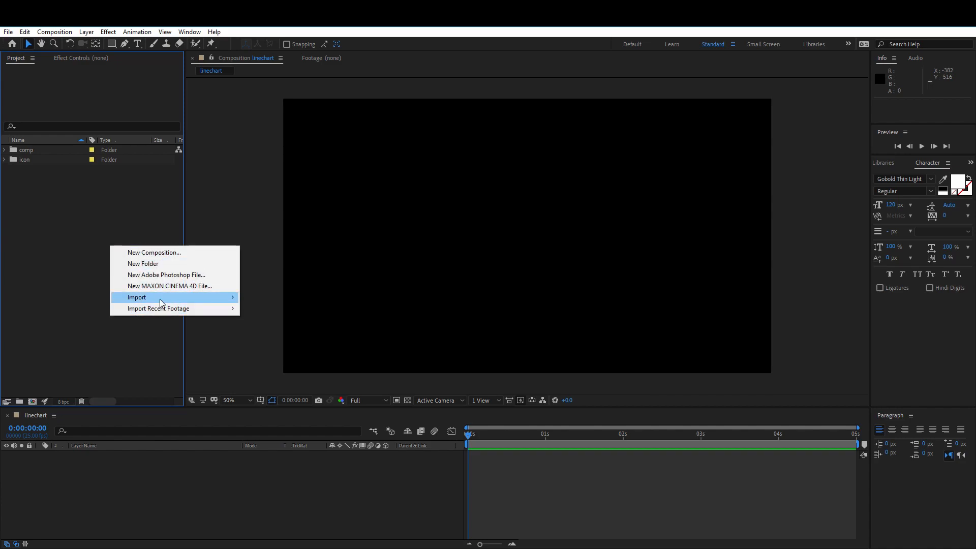
mouse_move(160, 299)
click(285, 299)
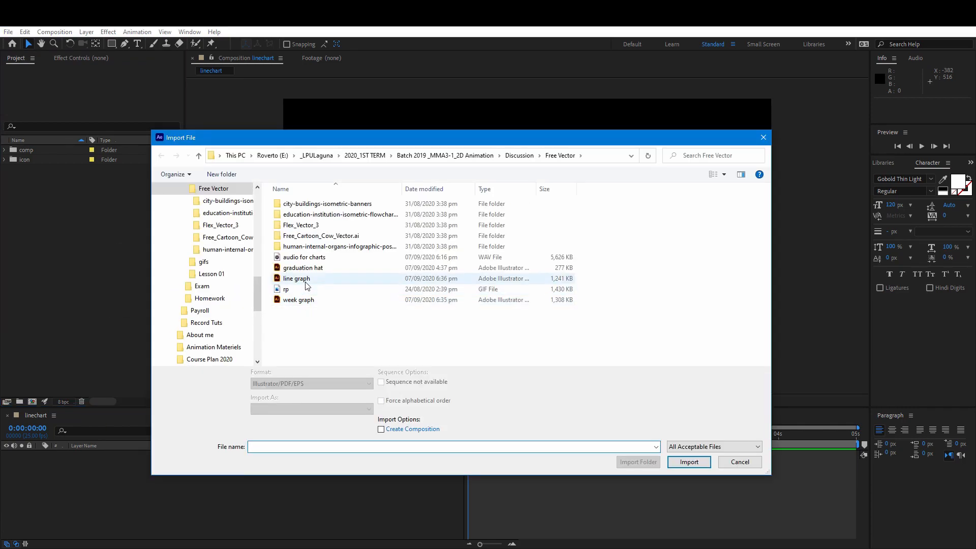
click(306, 279)
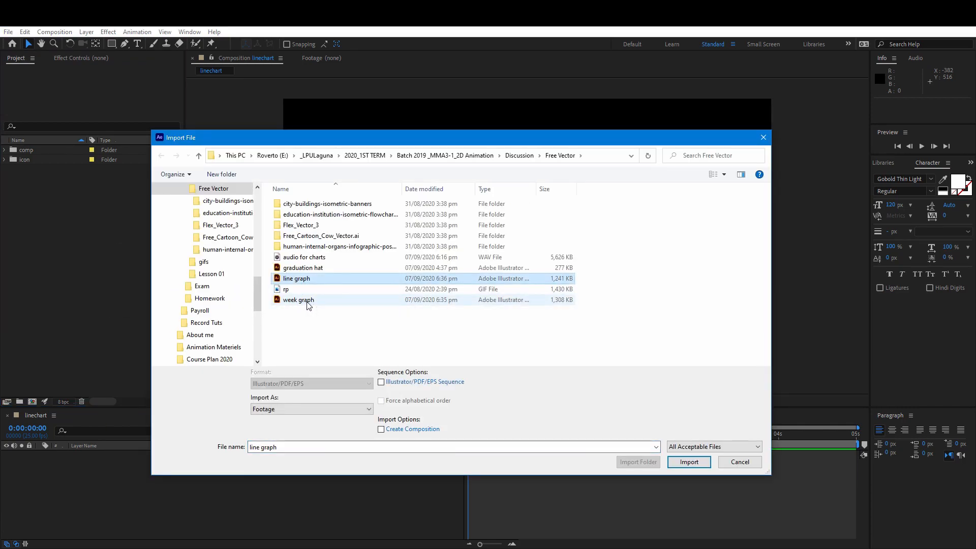
ctrl+click(300, 300)
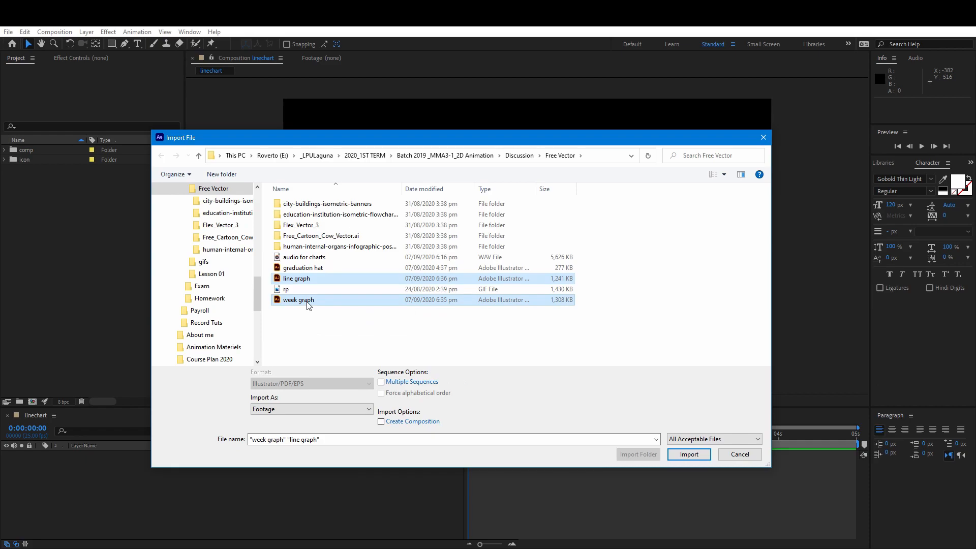
click(689, 454)
drag(41, 179, 141, 494)
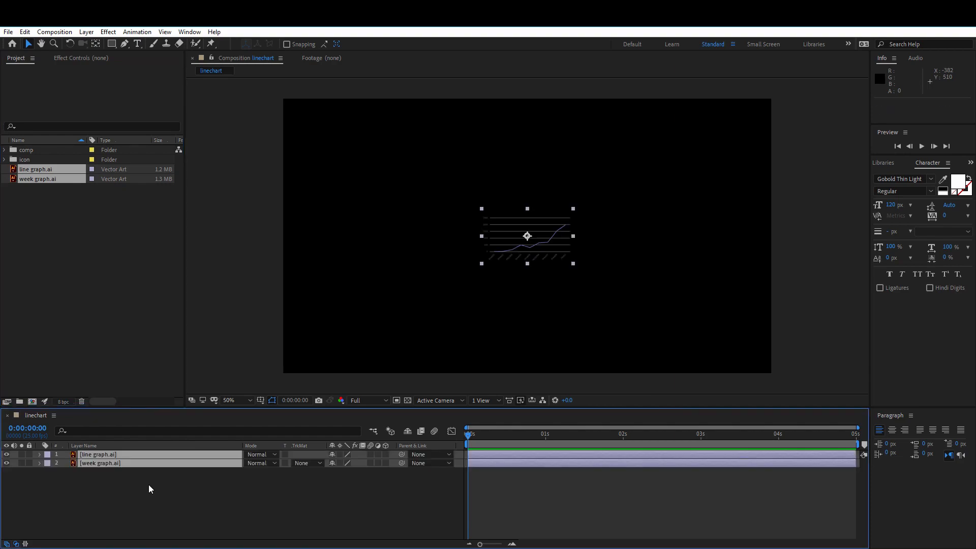
Set the scale of both graph layers to 400%
key(s)
click(345, 463)
text(400)
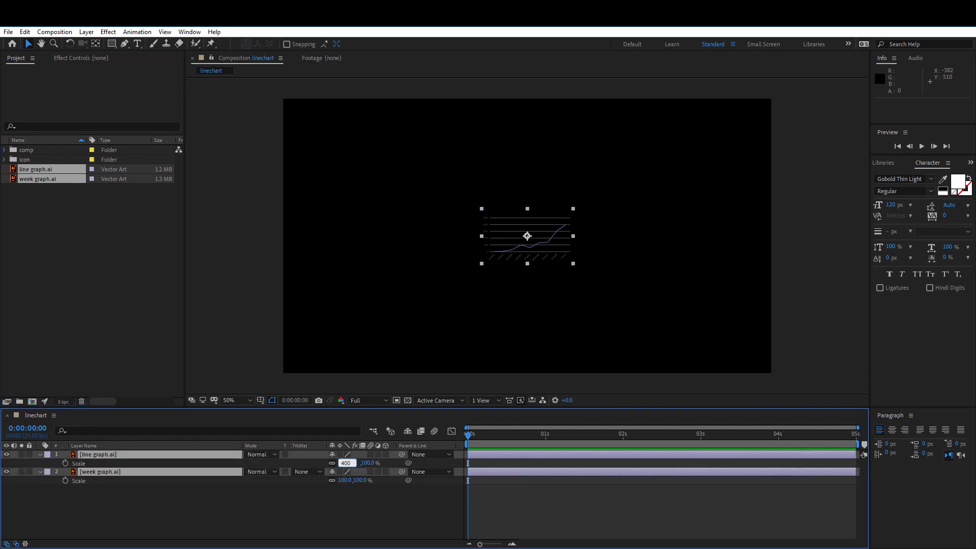
key(Return)
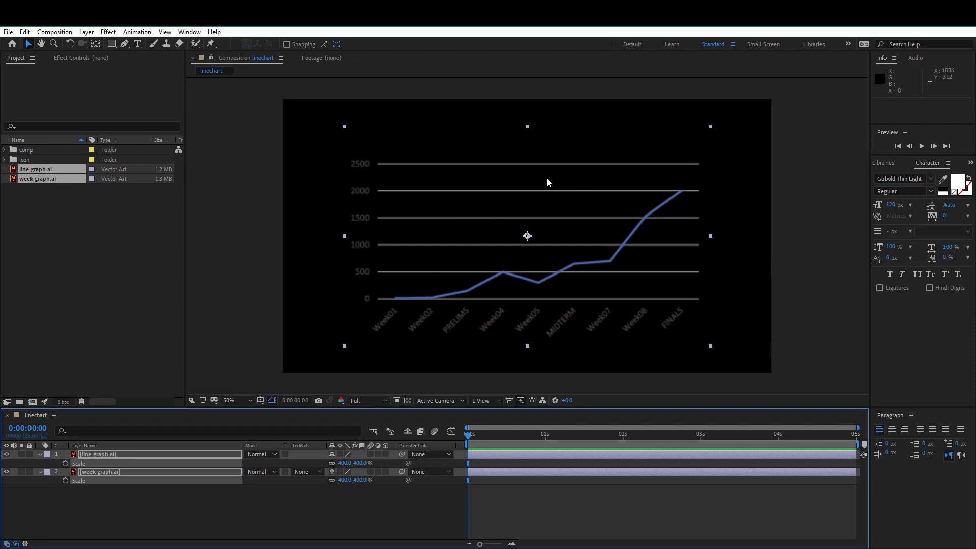
click(335, 517)
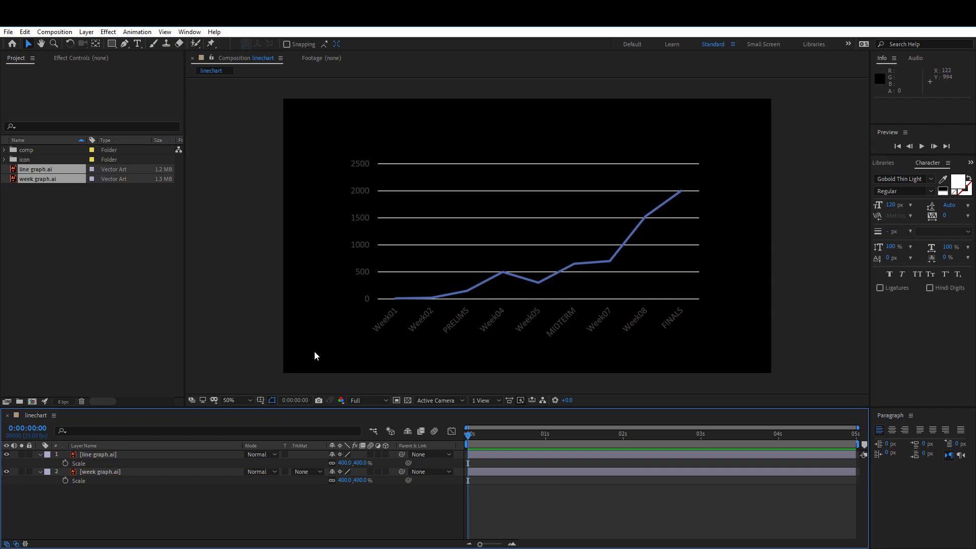
Create a 1920 x 1080 solid named bg and place it beneath both graph layers
right_click(139, 499)
mouse_move(219, 383)
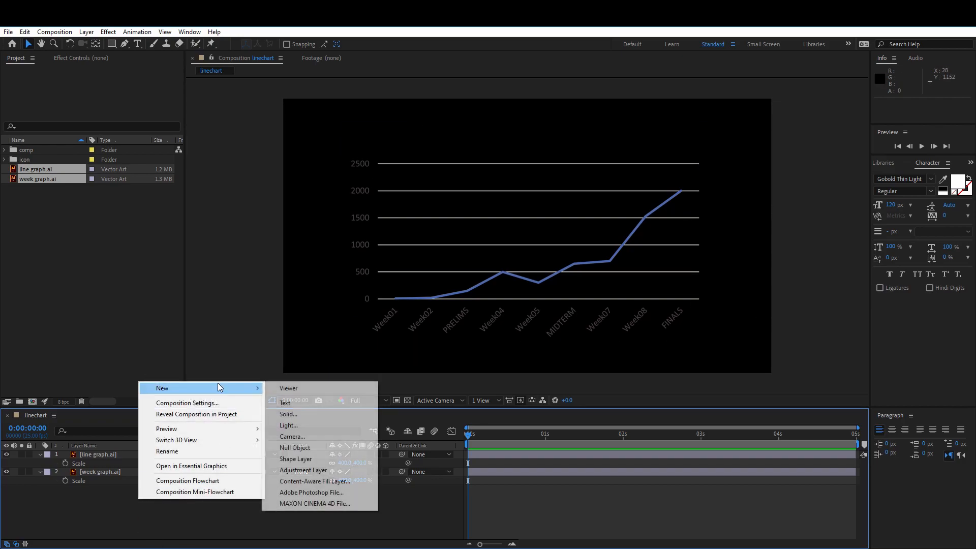
click(327, 414)
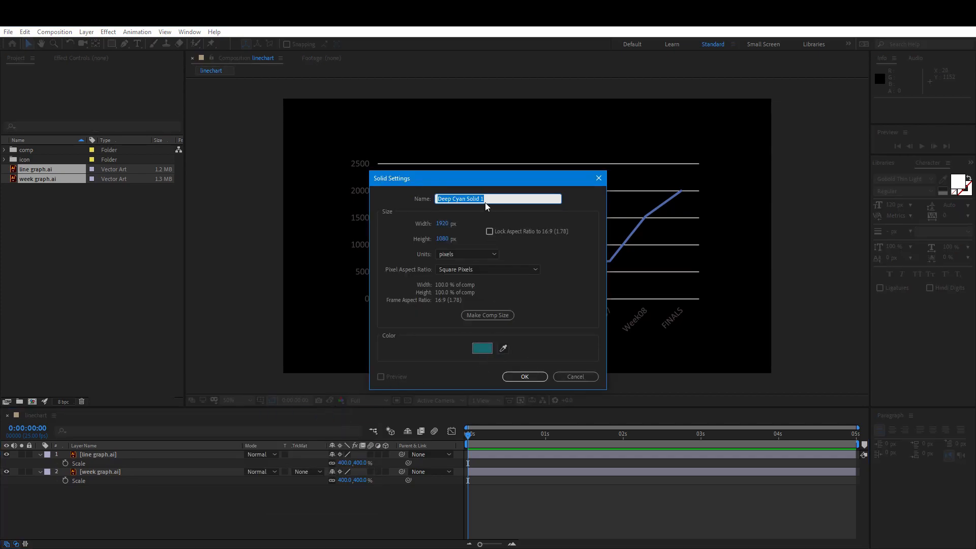
text(bg)
click(527, 376)
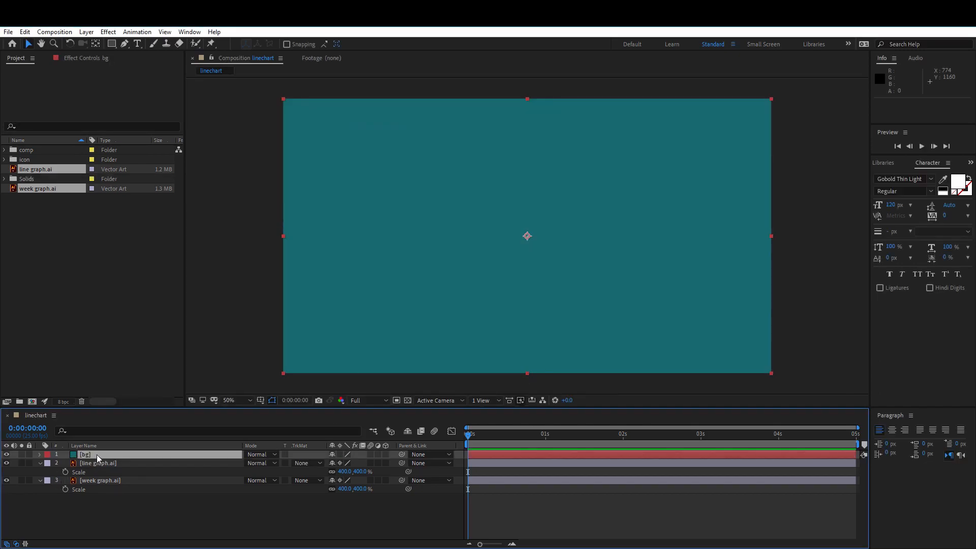
drag(96, 456, 98, 504)
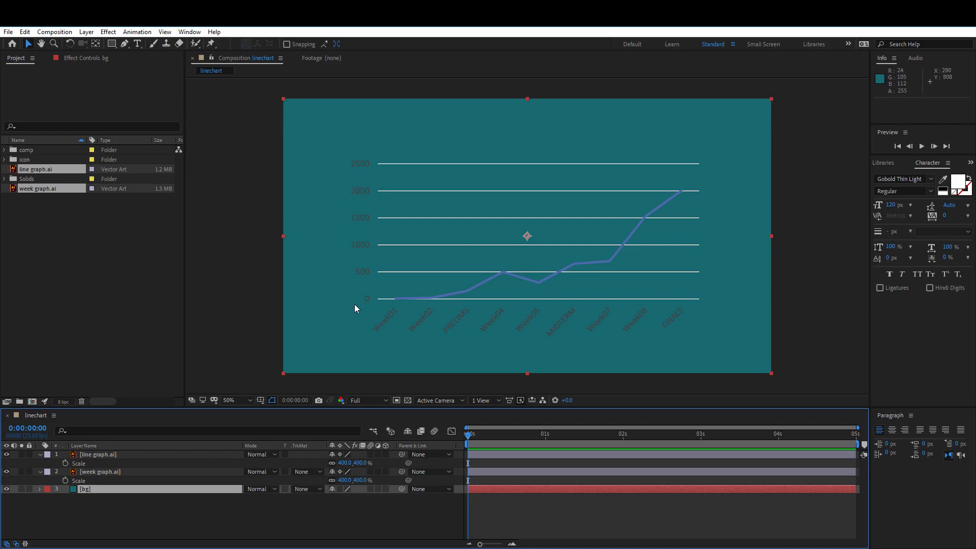
click(113, 513)
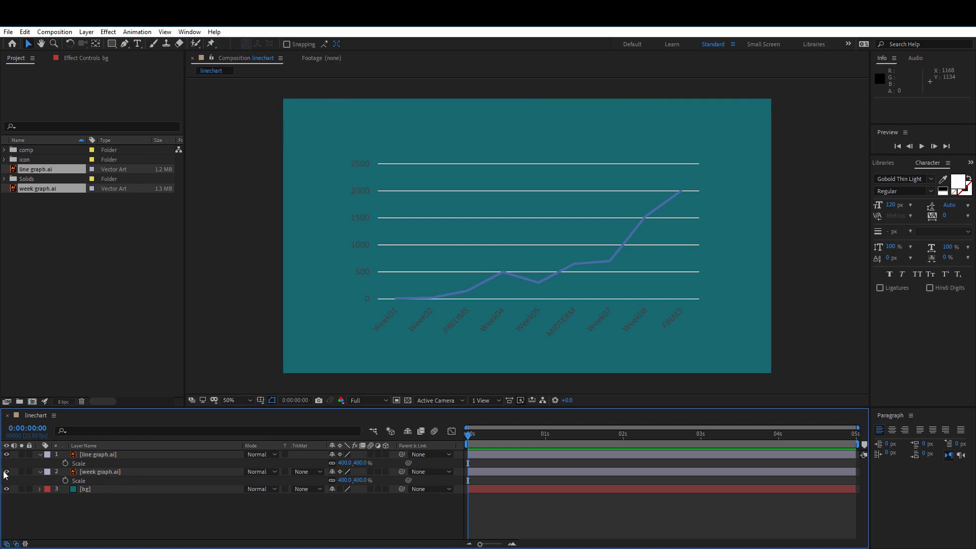
Toggle the week graph layer's visibility off and on to check which chart elements it contains
click(66, 473)
click(7, 472)
click(7, 472)
click(7, 473)
click(6, 472)
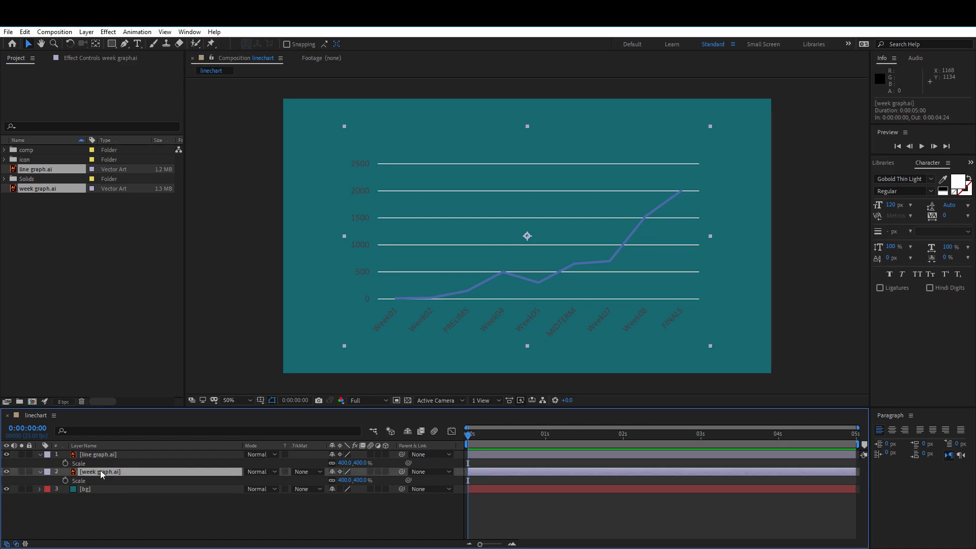
right_click(100, 473)
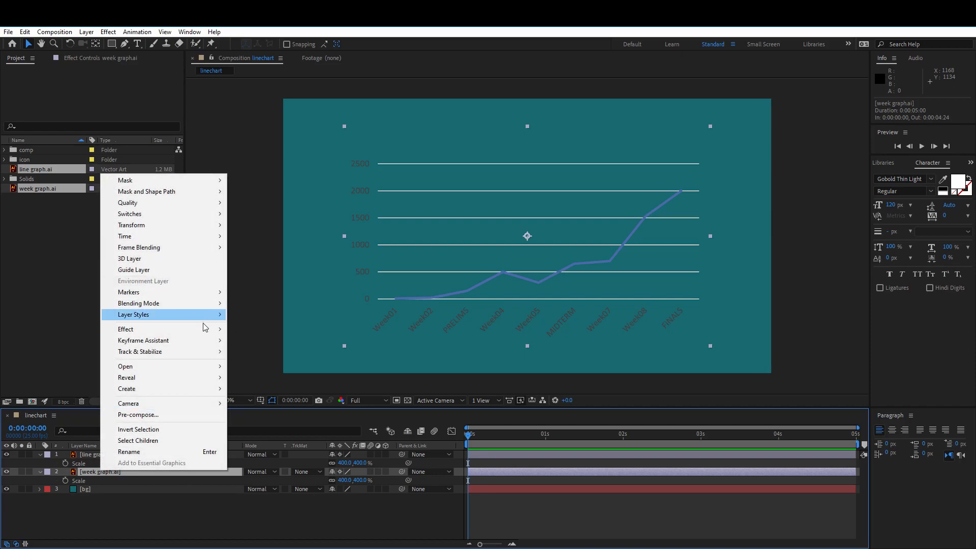
mouse_move(203, 328)
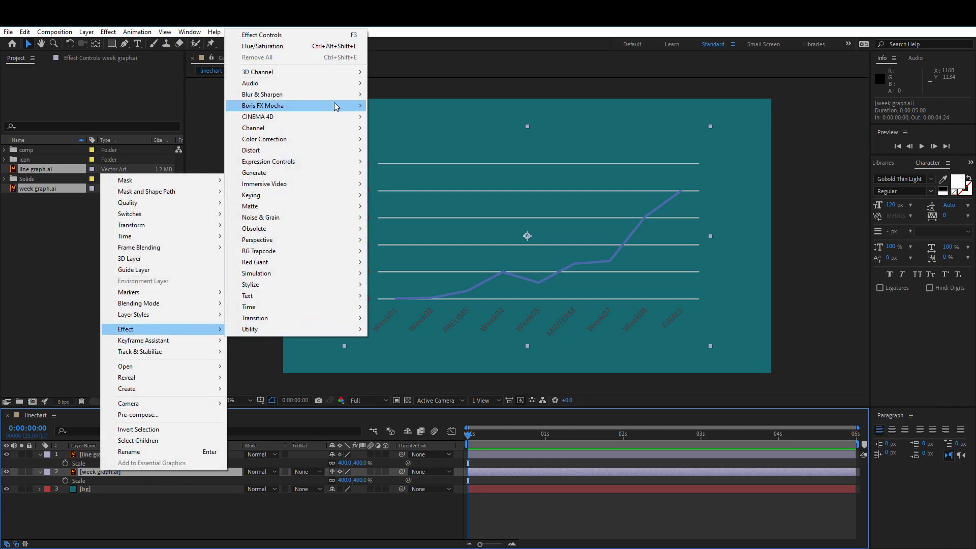
click(105, 32)
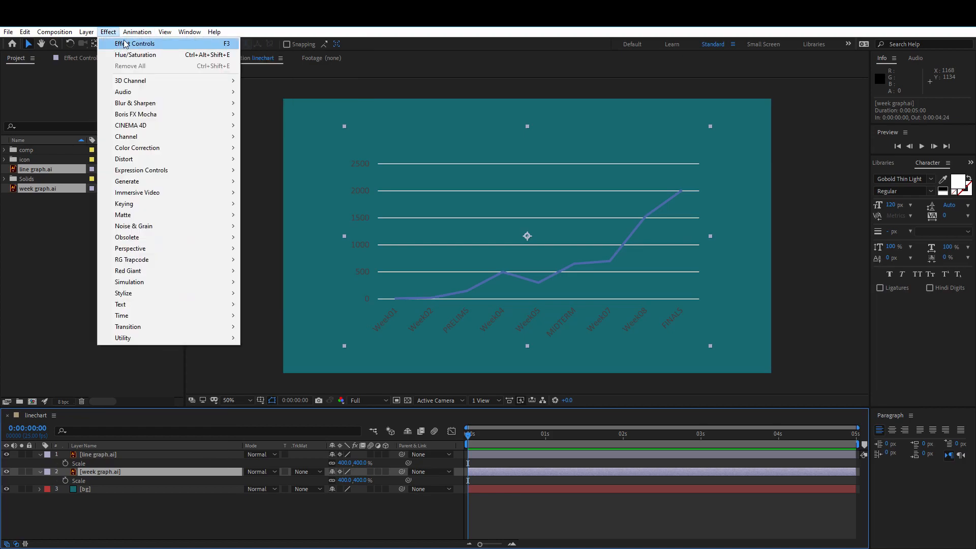
click(67, 473)
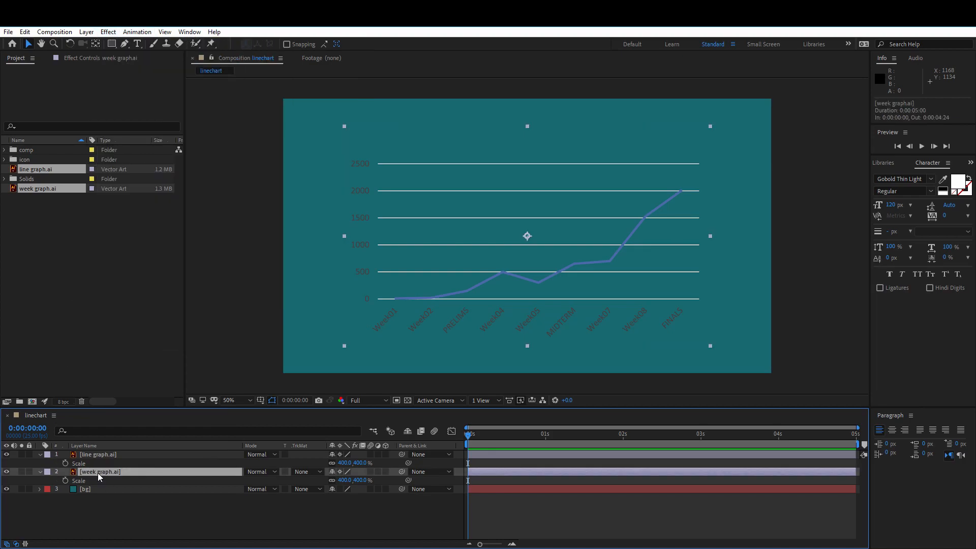
Apply the Hue/Saturation effect to the week graph layer and set its Master Lightness to 100
right_click(92, 469)
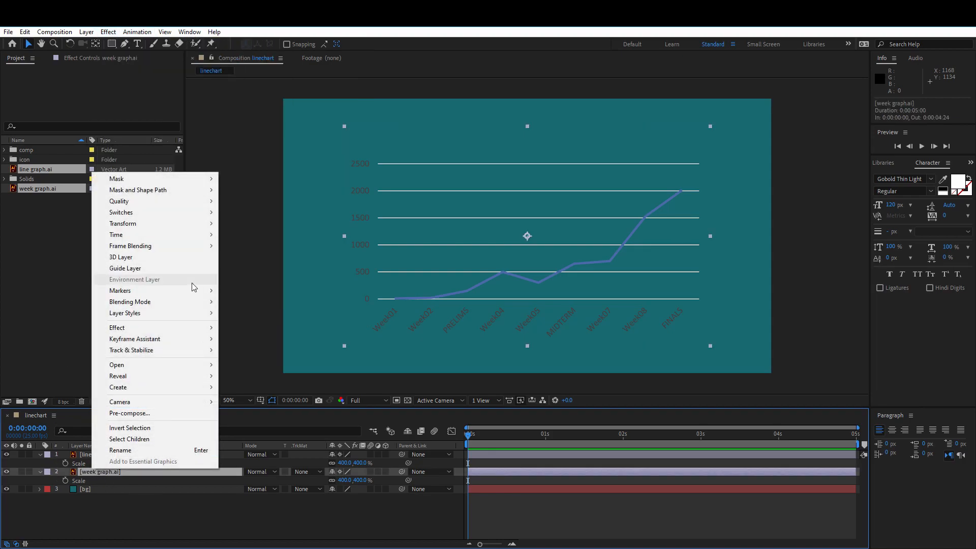
mouse_move(192, 330)
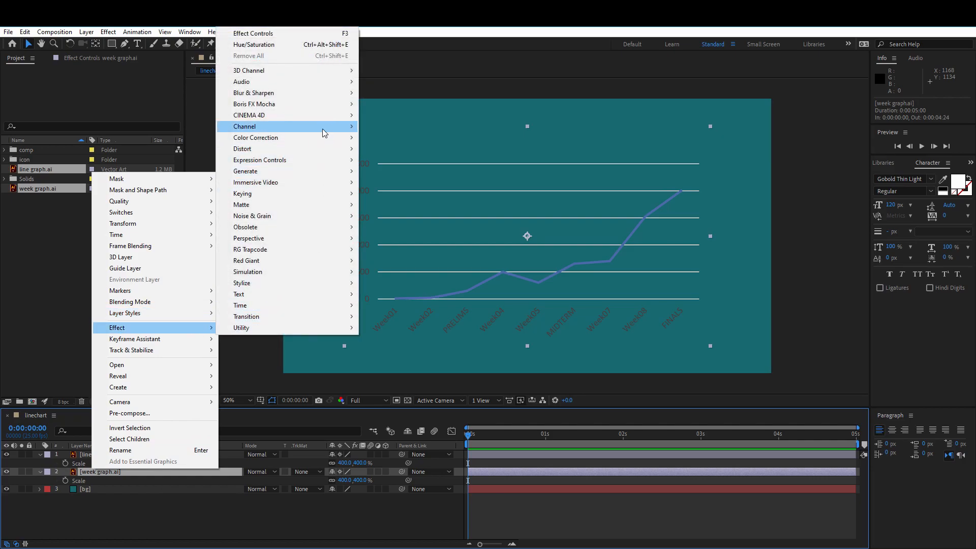
mouse_move(321, 138)
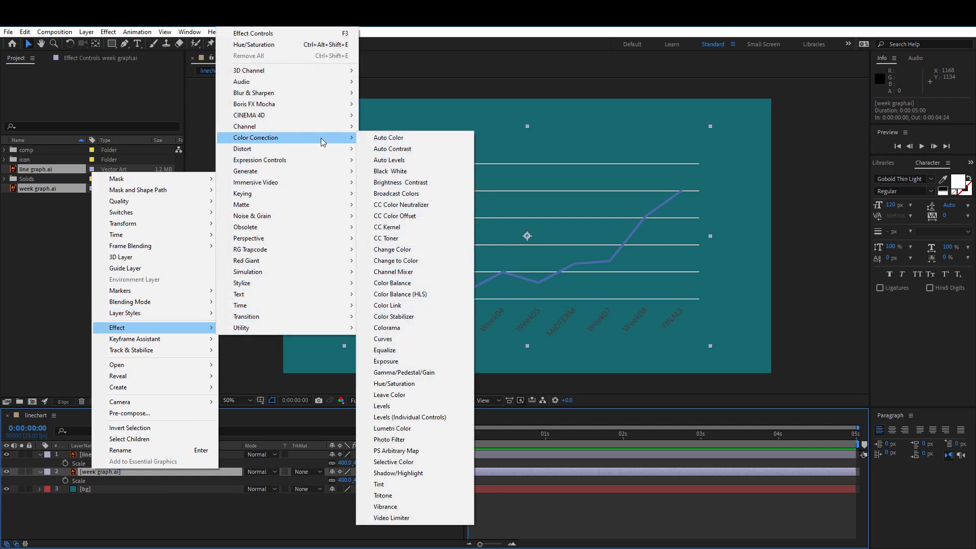
click(415, 384)
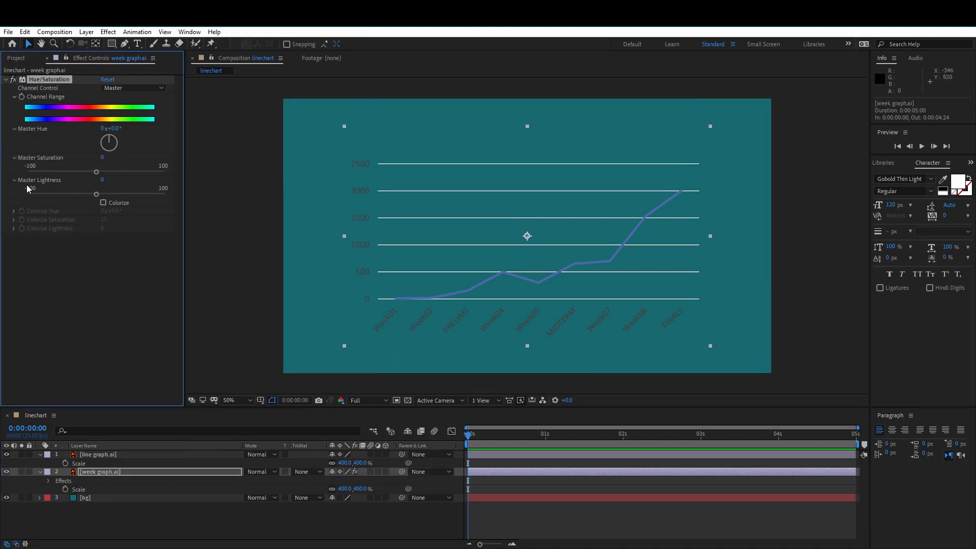
drag(96, 194, 179, 194)
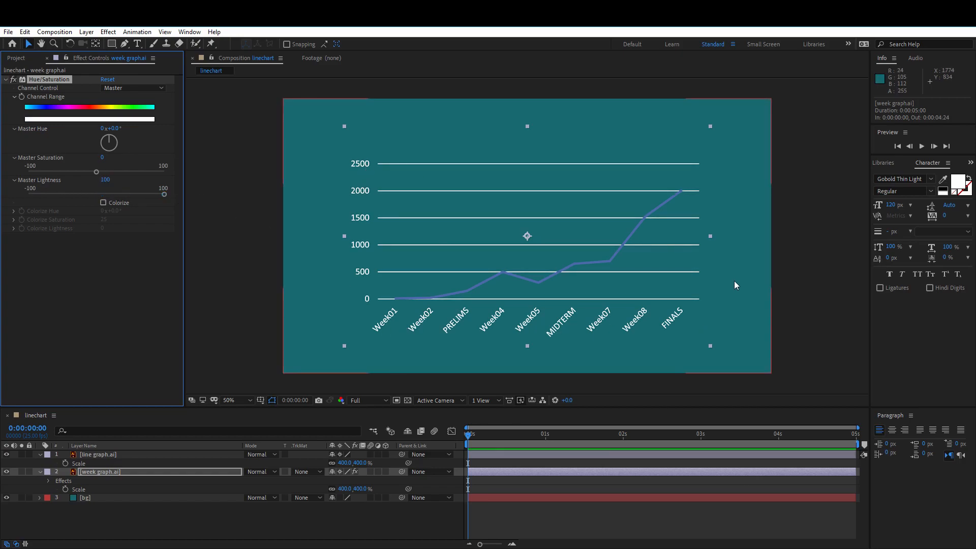
Lock the bg and week graph layers
click(225, 511)
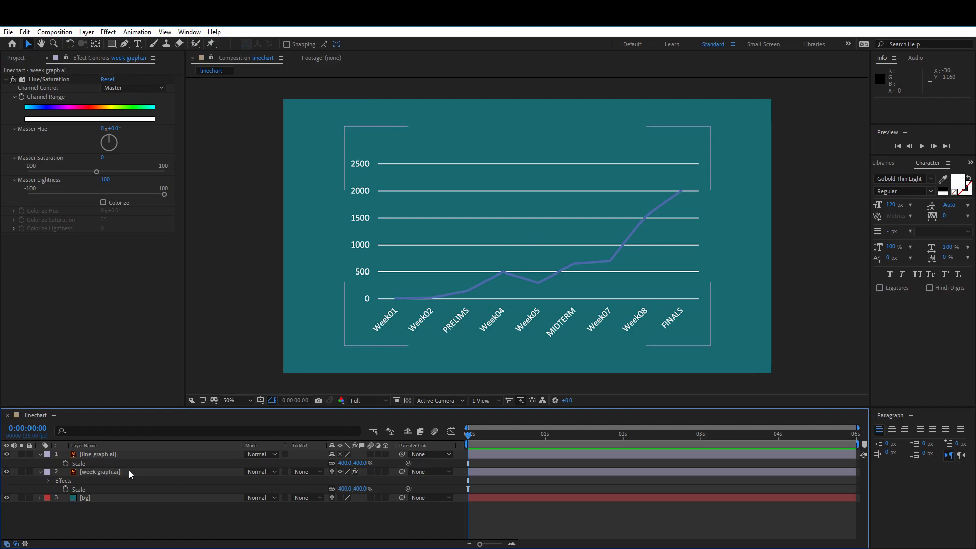
click(29, 497)
click(29, 472)
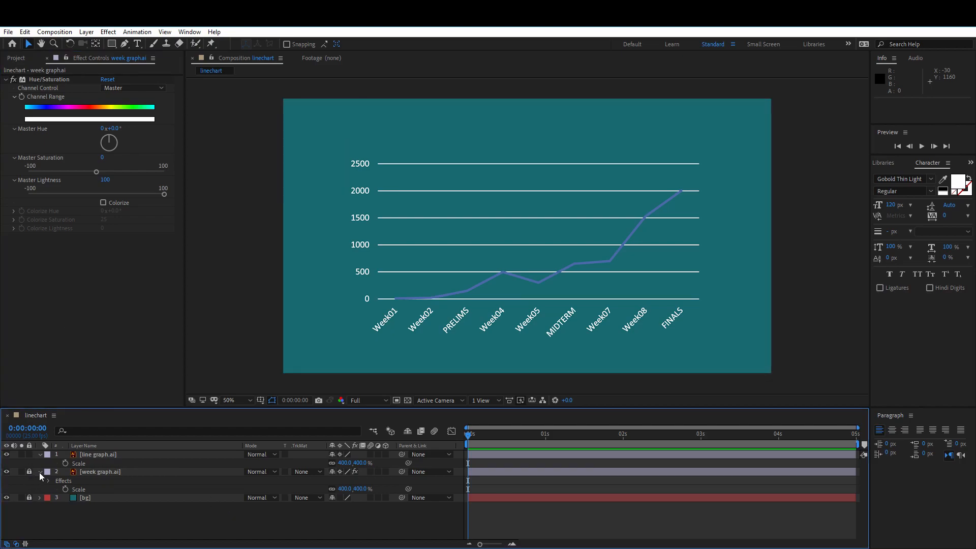
Collapse the week graph layer's properties, and unlock and select that layer
click(39, 471)
click(107, 457)
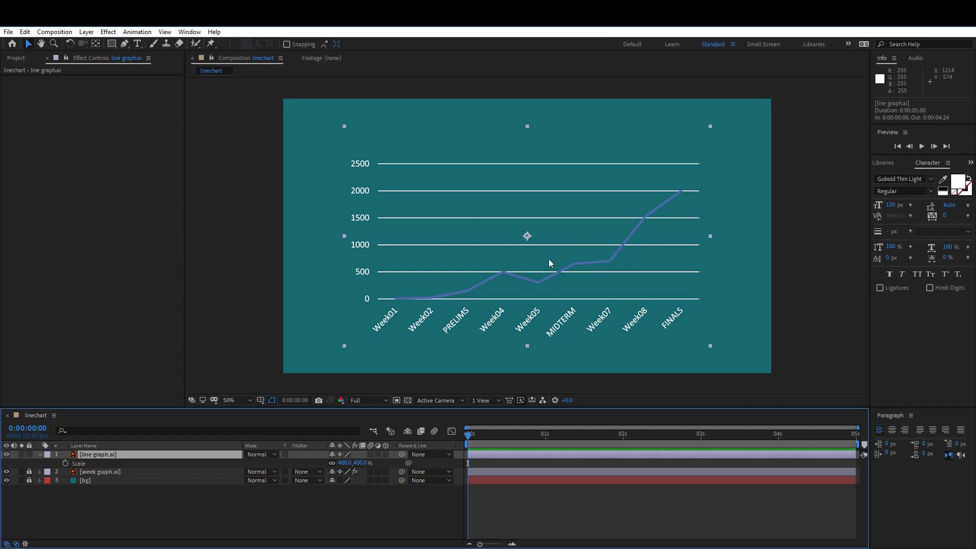
click(106, 499)
click(29, 472)
click(93, 473)
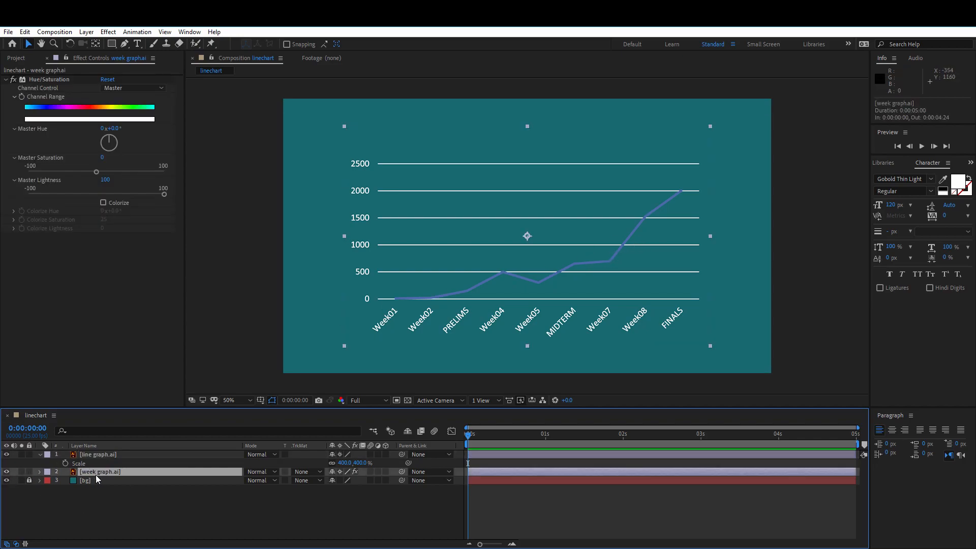
Copy the Hue/Saturation effect from the week graph layer and paste it onto the line graph layer
click(82, 60)
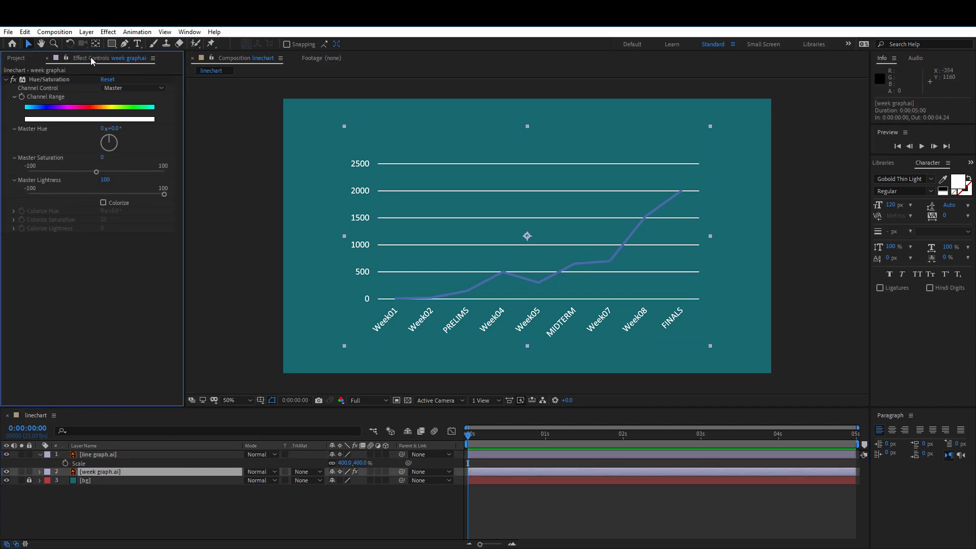
click(22, 58)
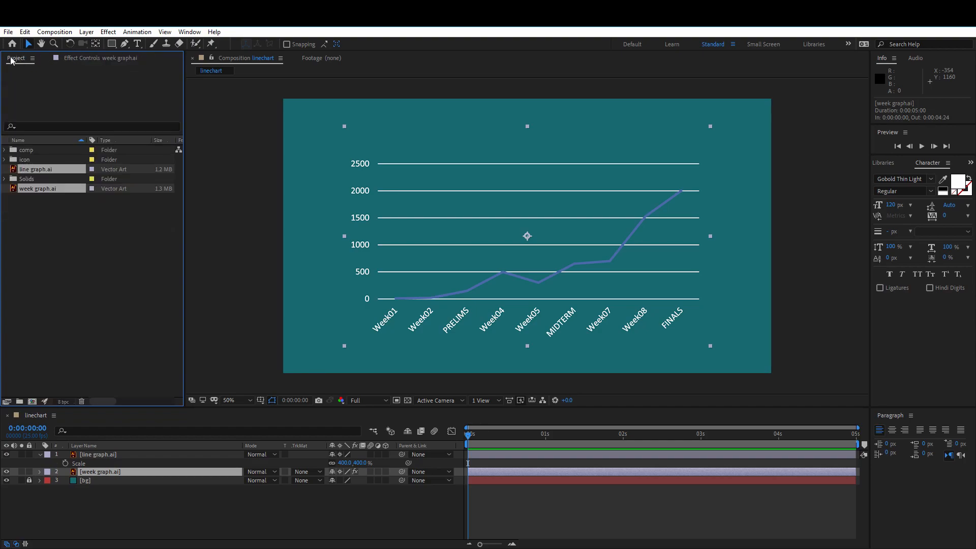
click(89, 59)
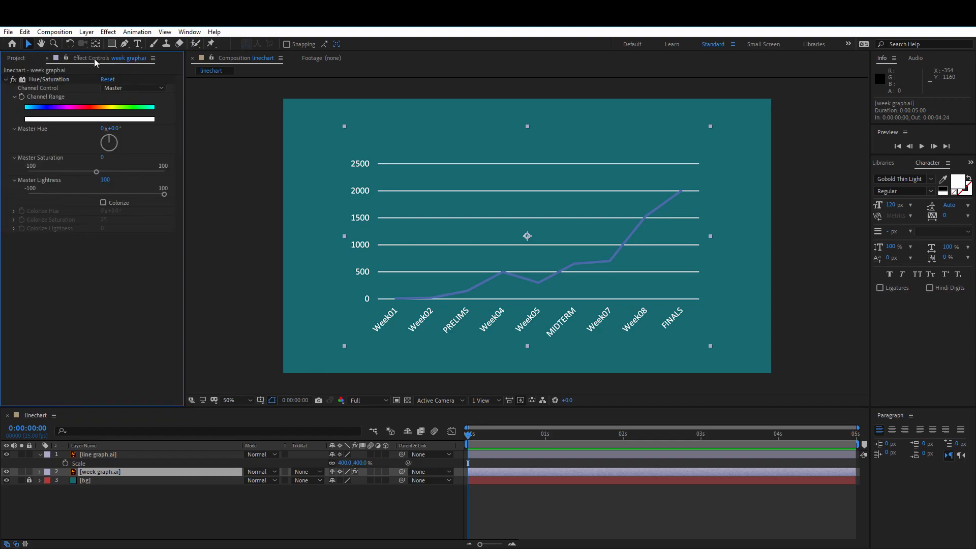
click(40, 81)
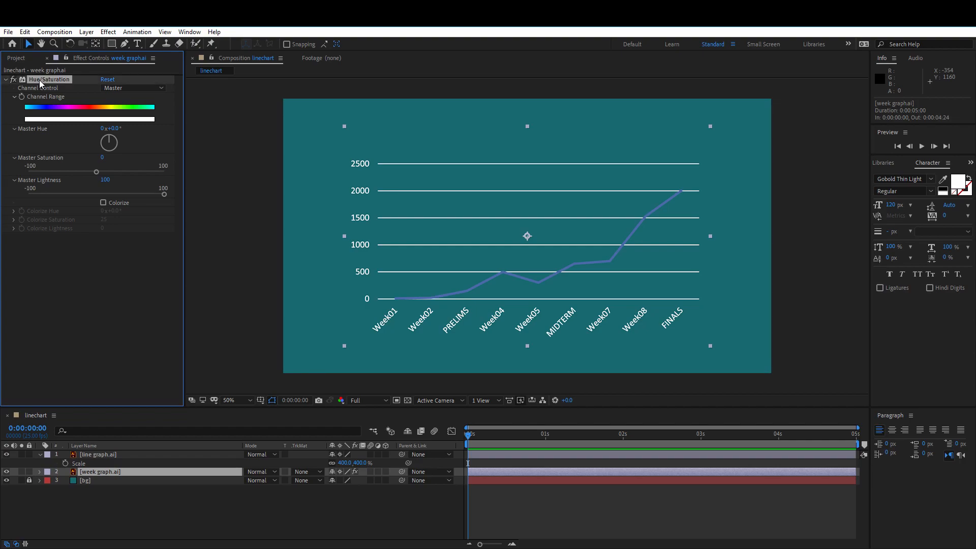
click(95, 455)
click(111, 171)
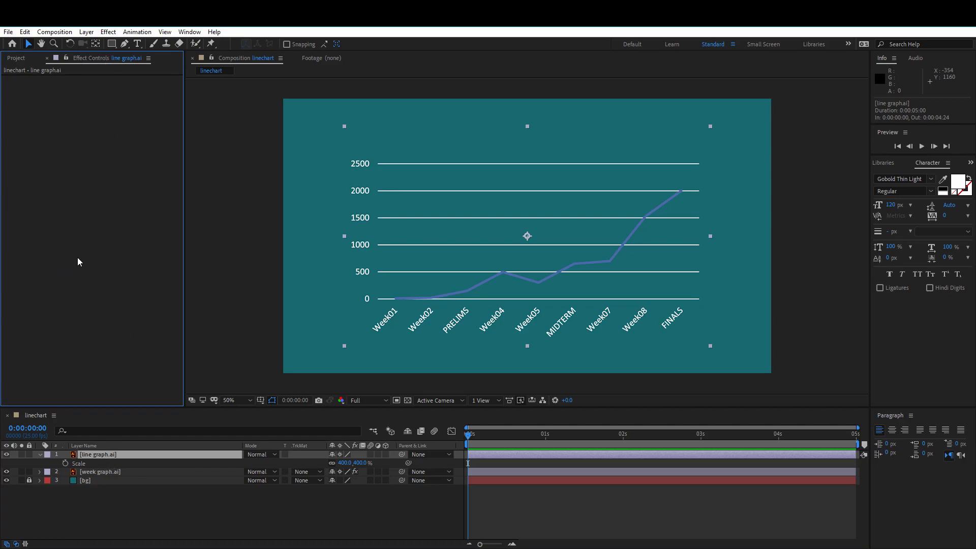
click(116, 511)
click(95, 454)
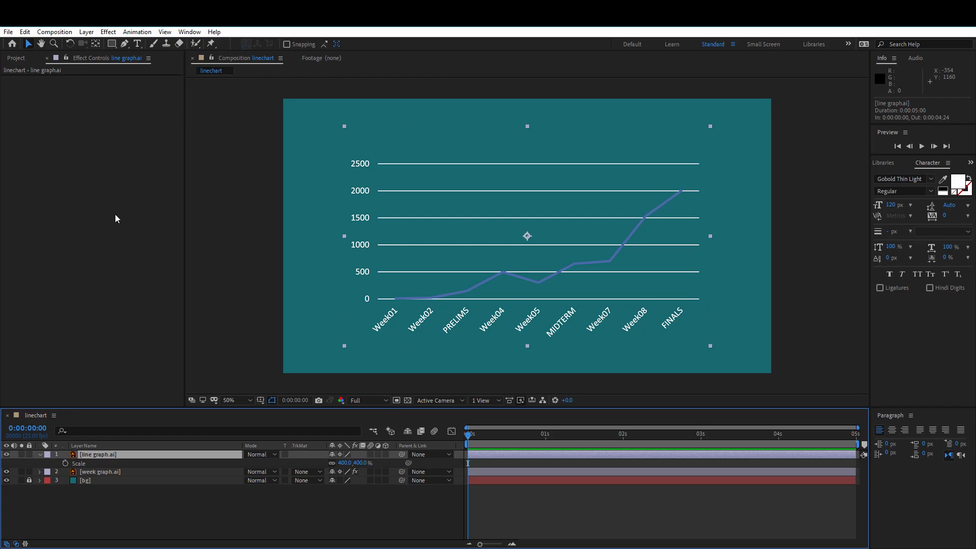
key(ctrl+v)
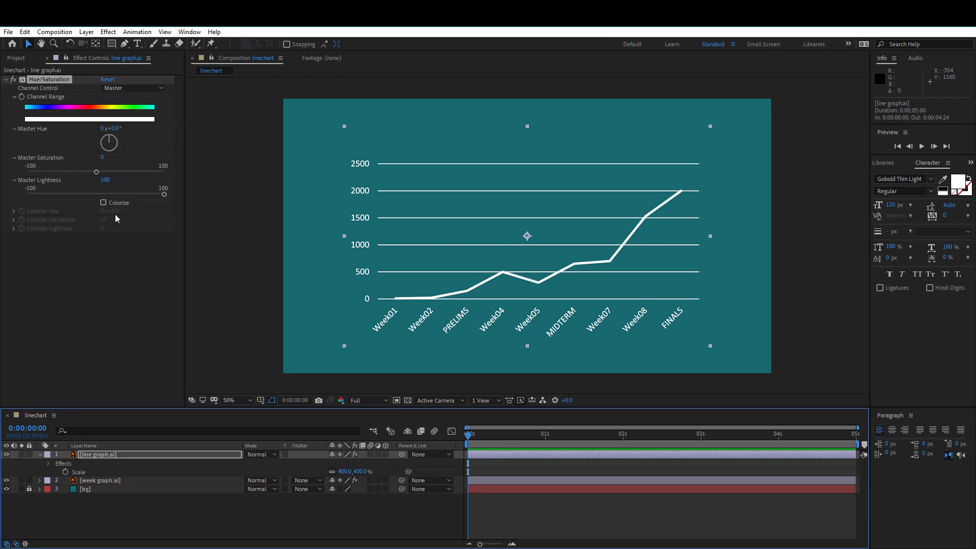
Lock the week graph layer again and collapse the line graph layer's properties
drag(468, 435, 691, 435)
click(29, 480)
click(29, 488)
click(40, 454)
click(90, 456)
click(104, 515)
click(102, 454)
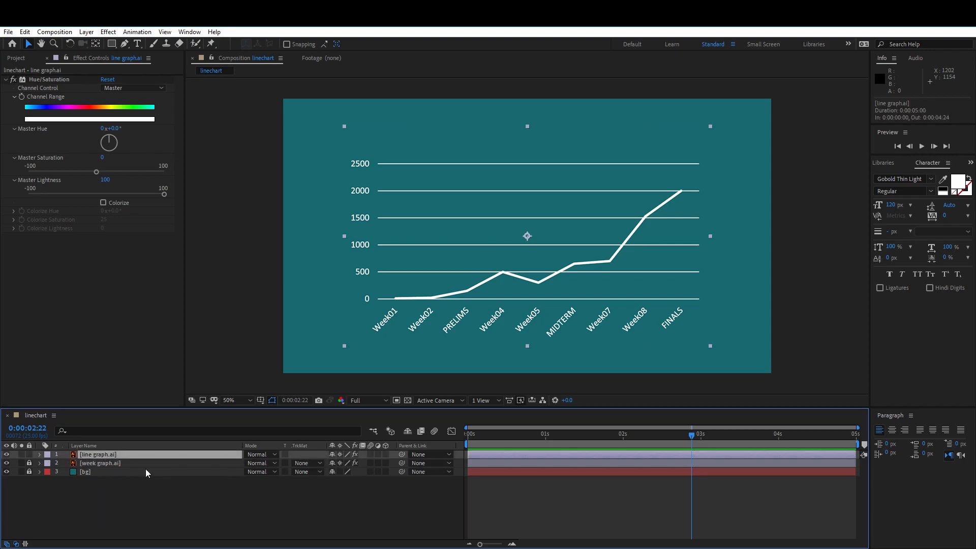
Toggle the line graph layer's visibility to check which part of the chart it contains
click(7, 454)
click(7, 454)
click(8, 454)
click(7, 454)
click(7, 454)
click(7, 454)
Create shapes from the line graph vector layer
right_click(113, 460)
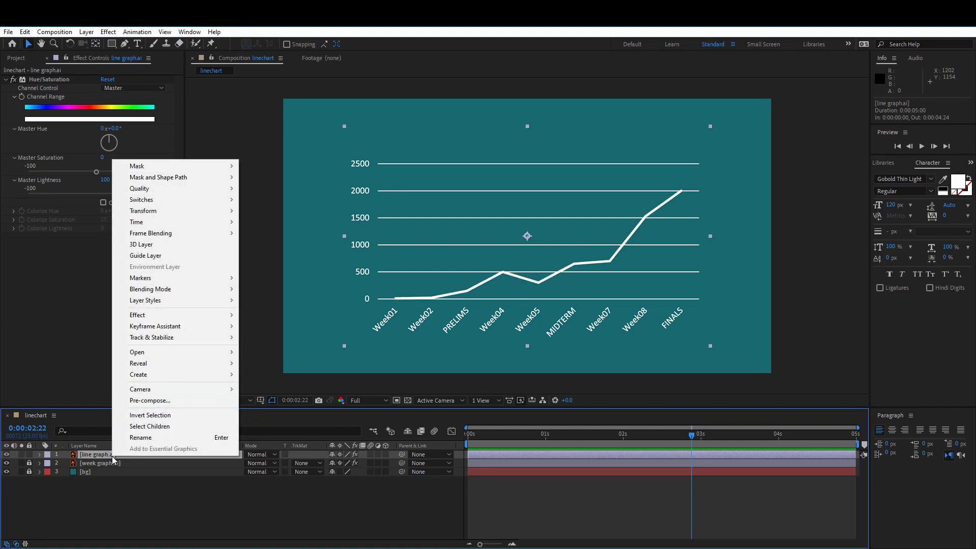
click(106, 460)
right_click(101, 457)
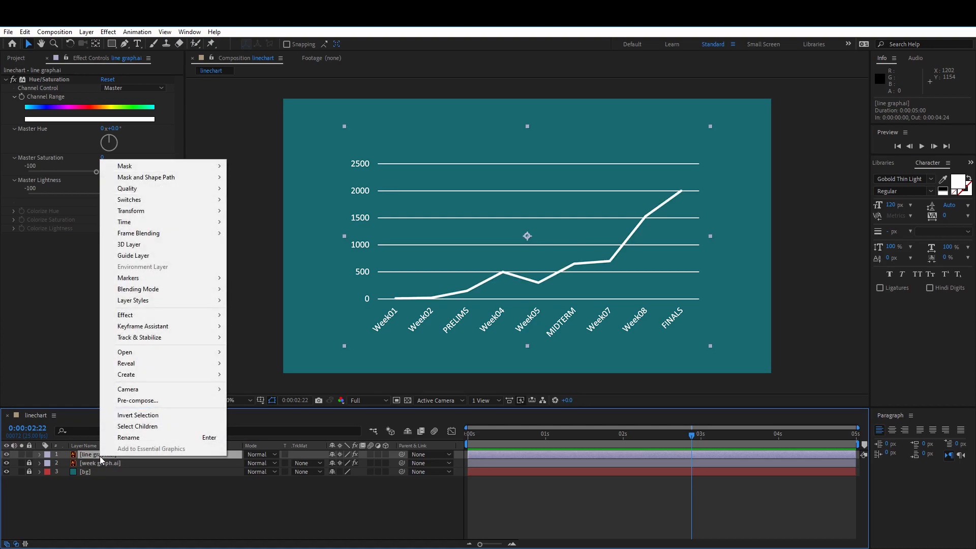
mouse_move(178, 378)
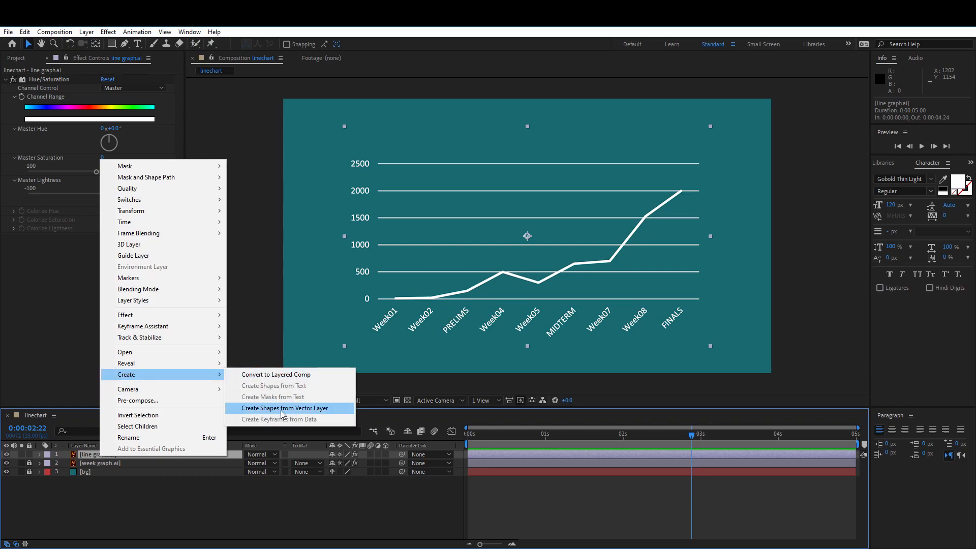
click(316, 409)
Toggle the visibility of the line graph Outlines layer to compare it with the original line graph layer
click(101, 454)
click(6, 454)
click(6, 455)
click(7, 455)
click(6, 455)
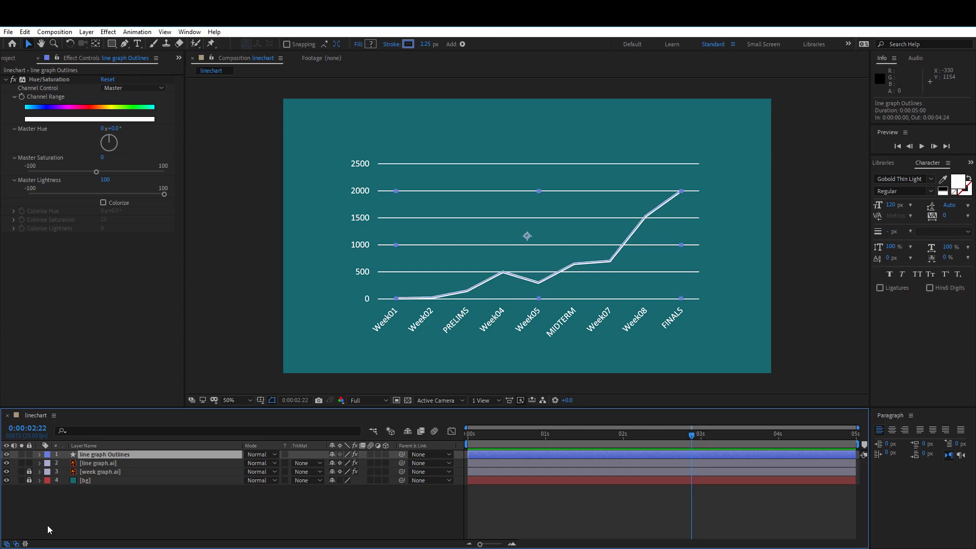
click(97, 463)
click(6, 454)
click(6, 455)
click(102, 455)
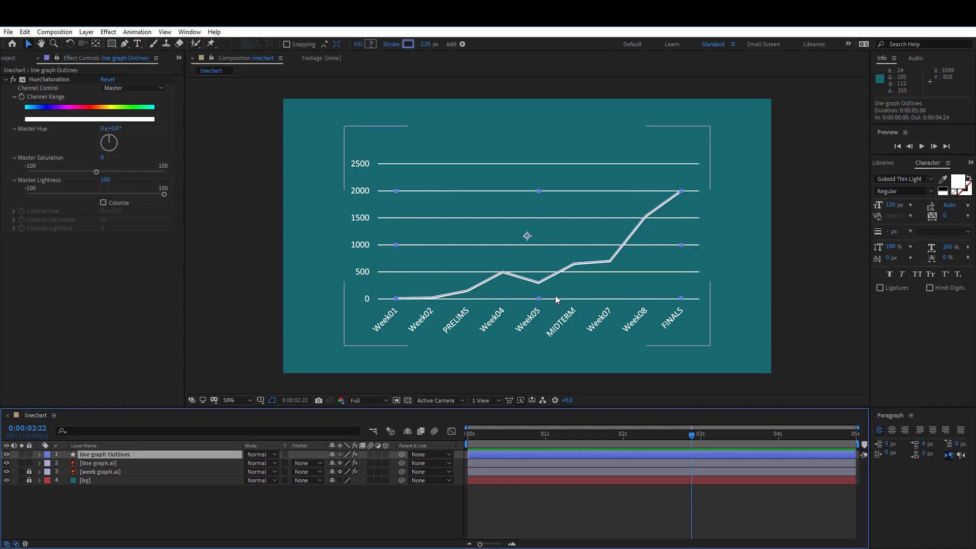
Try moving the line graph Outlines shape upward in the composition, and undo the move
drag(532, 280, 532, 251)
key(Return)
key(Escape)
key(ctrl+z)
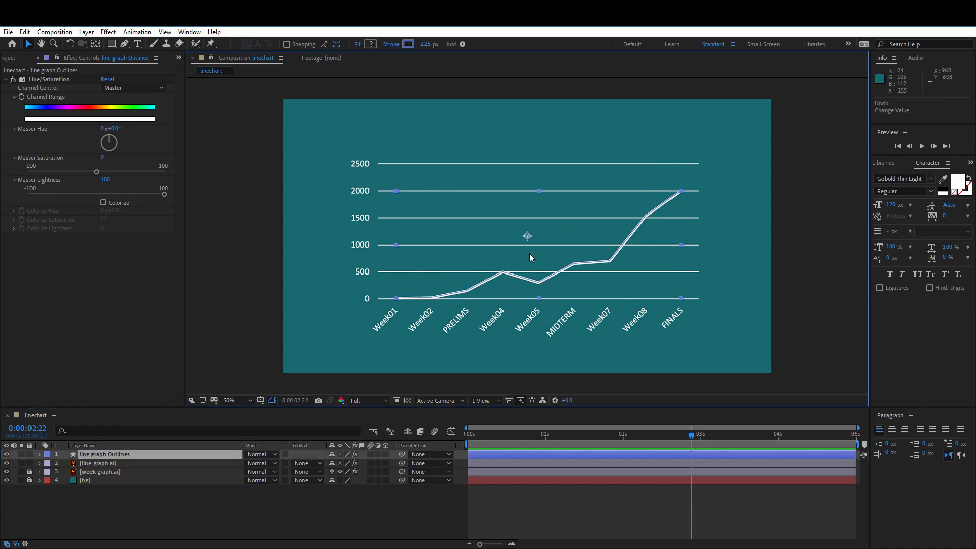
Hide the original line graph layer and select the line graph Outlines layer
click(112, 464)
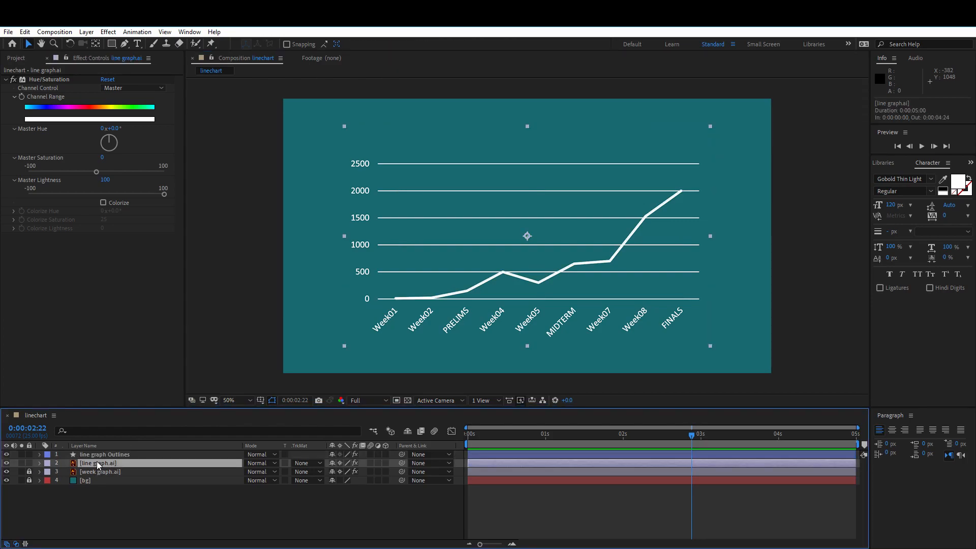
click(5, 463)
click(109, 456)
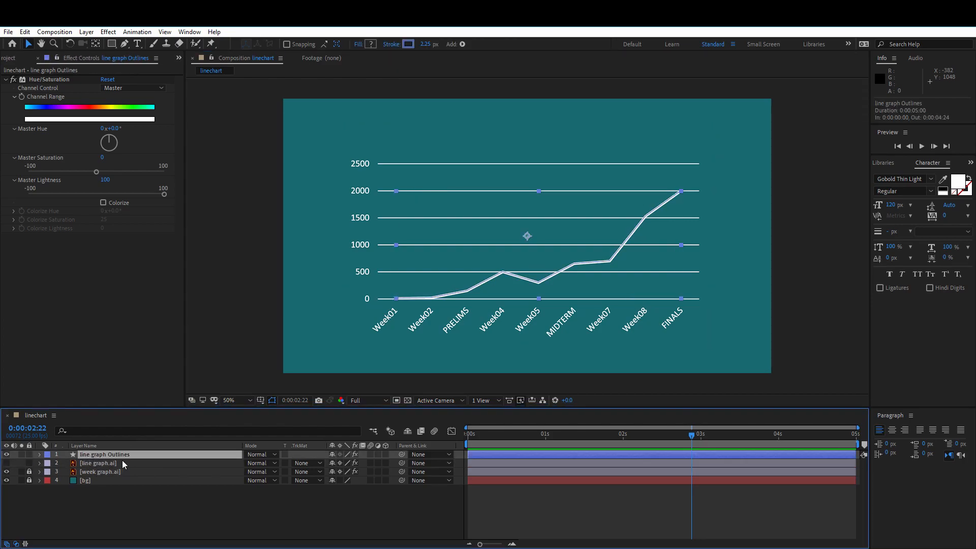
Expand the contents of the line graph Outlines layer, enlarge the timeline area, and add Trim Paths to the contents
click(40, 455)
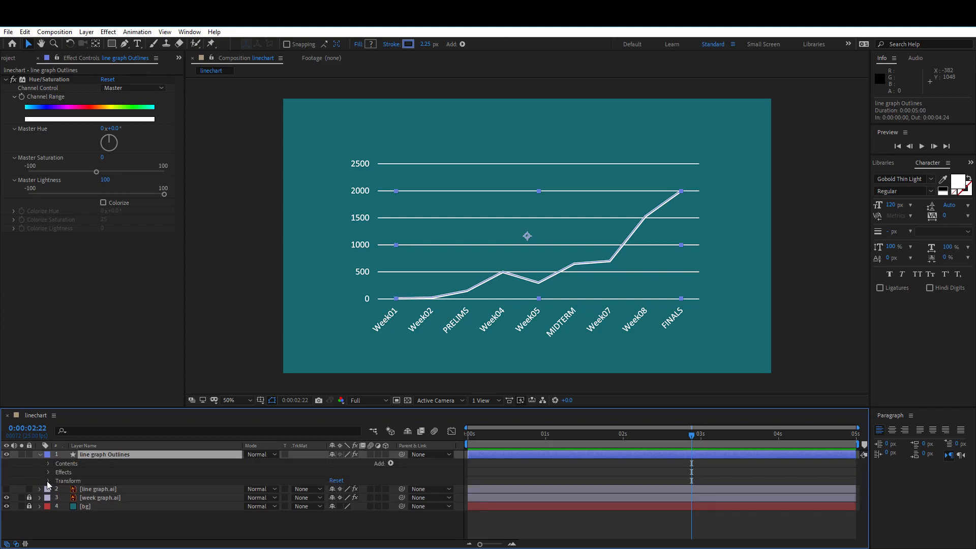
click(48, 463)
click(57, 472)
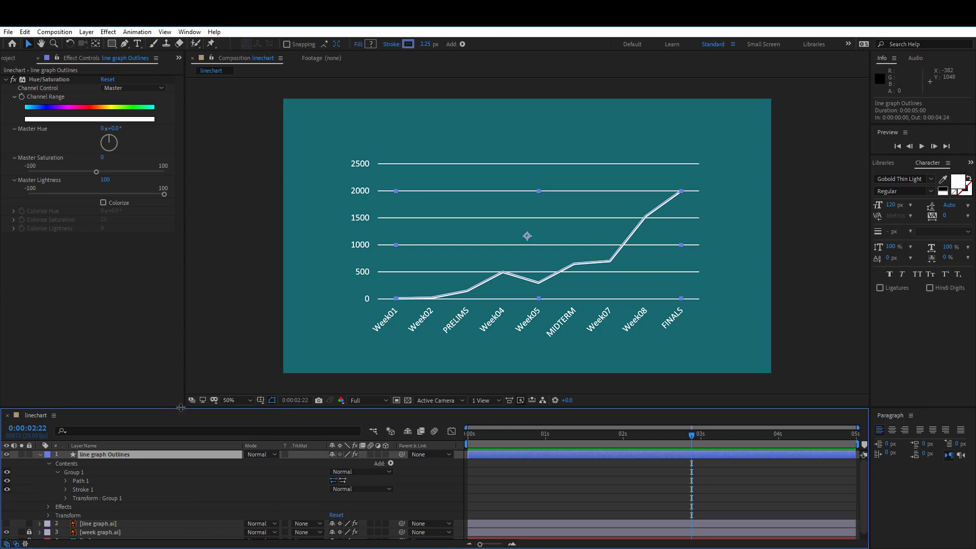
drag(182, 408, 200, 347)
click(68, 400)
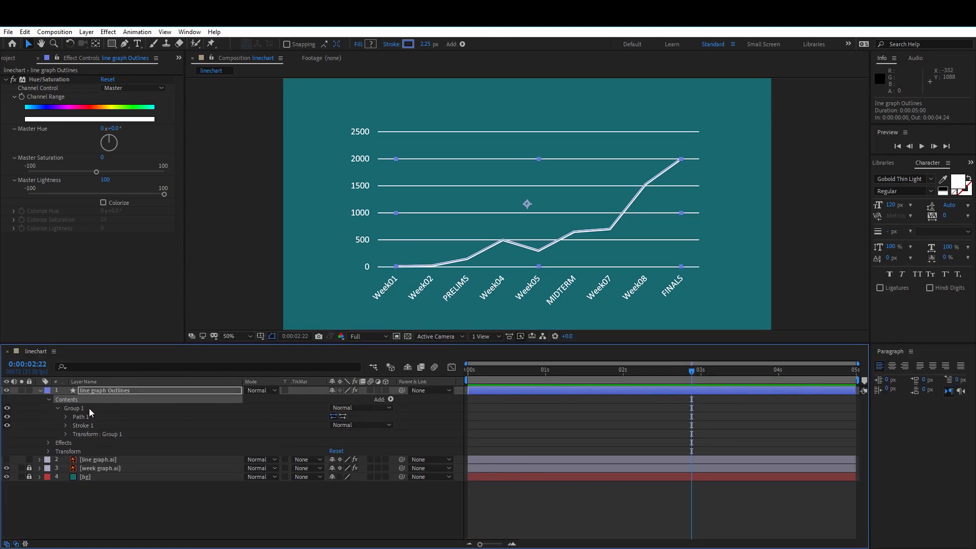
click(390, 399)
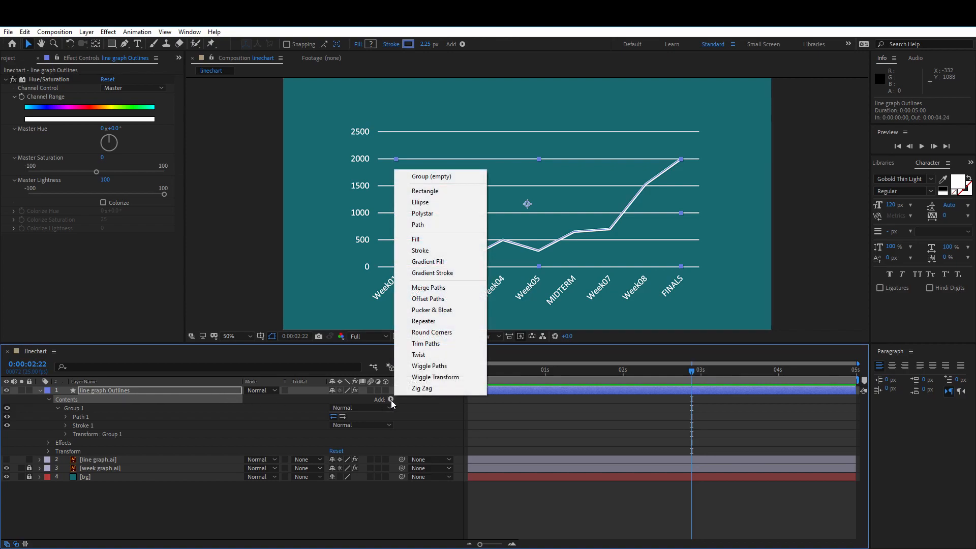
click(424, 344)
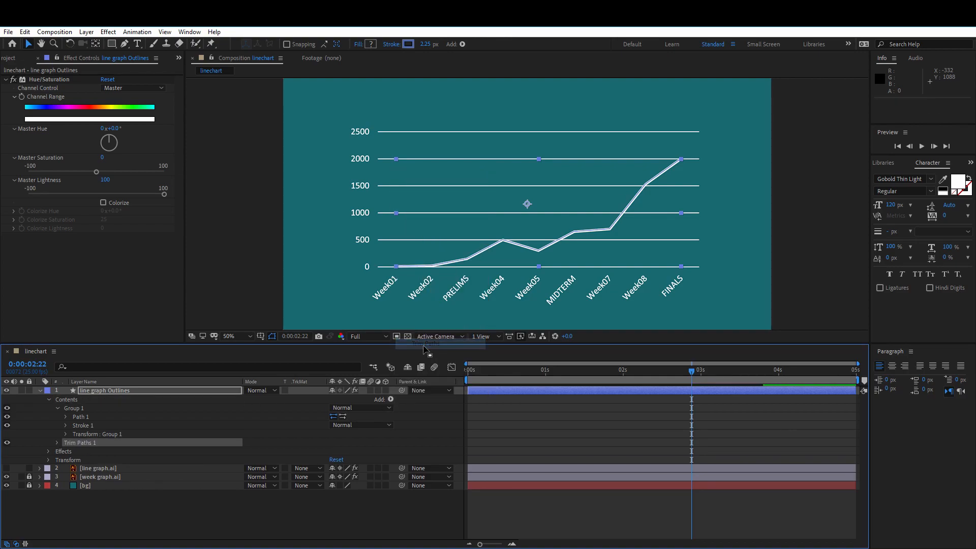
Keyframe the Trim Paths Start value from 100% at 0:00:01:00 to 0% at 0:00:04:00
click(58, 442)
click(545, 375)
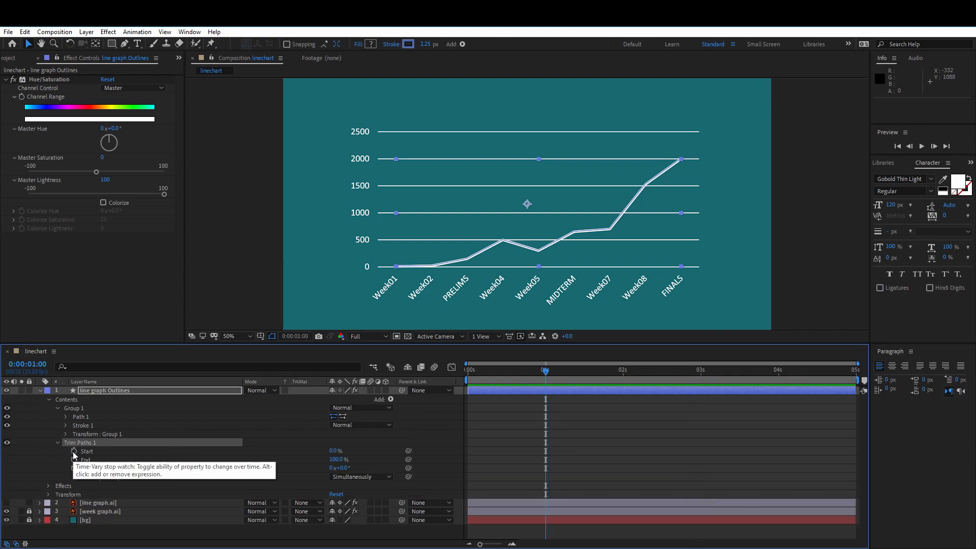
click(74, 452)
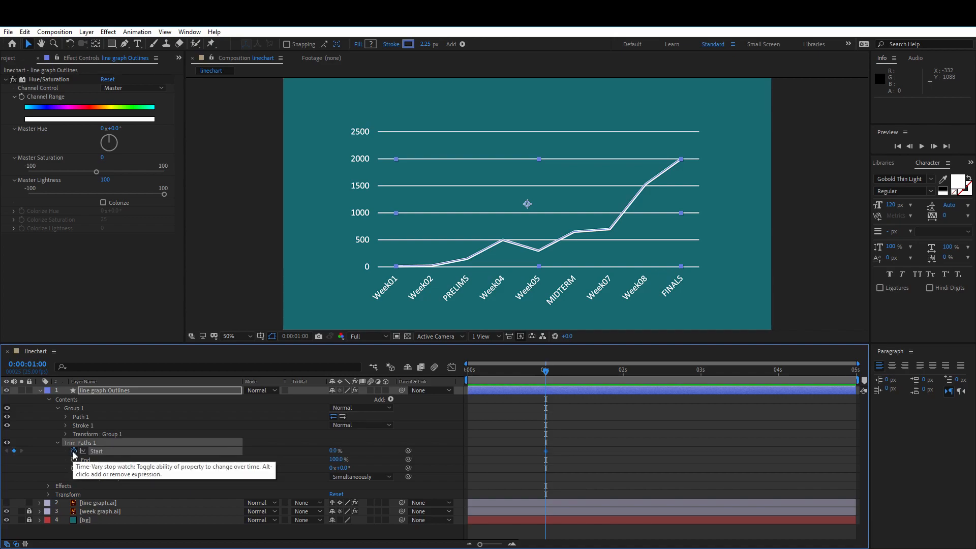
click(779, 377)
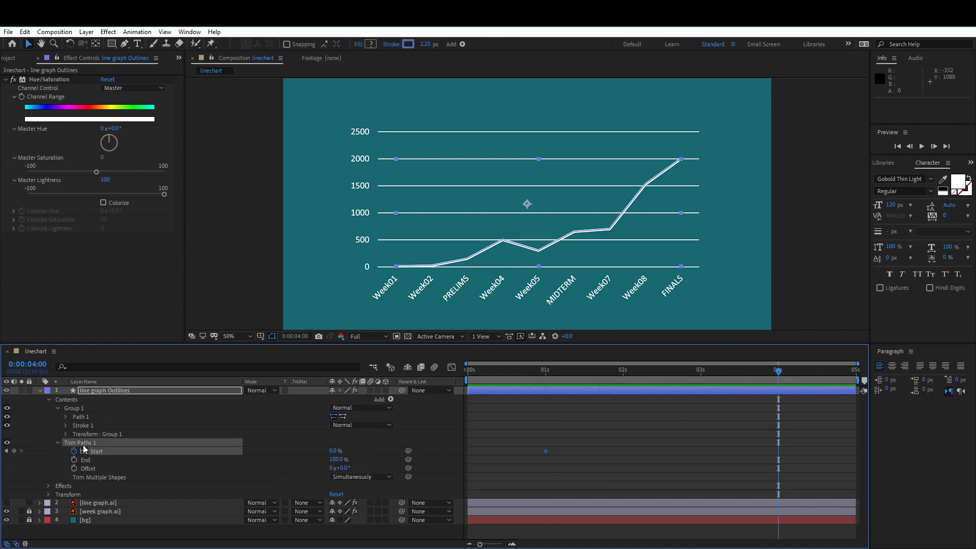
click(545, 374)
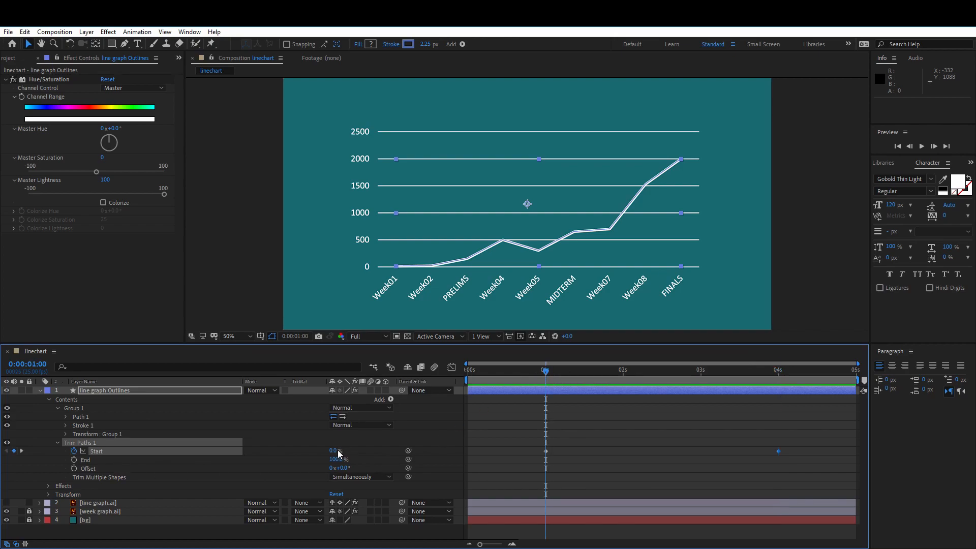
drag(334, 451, 495, 458)
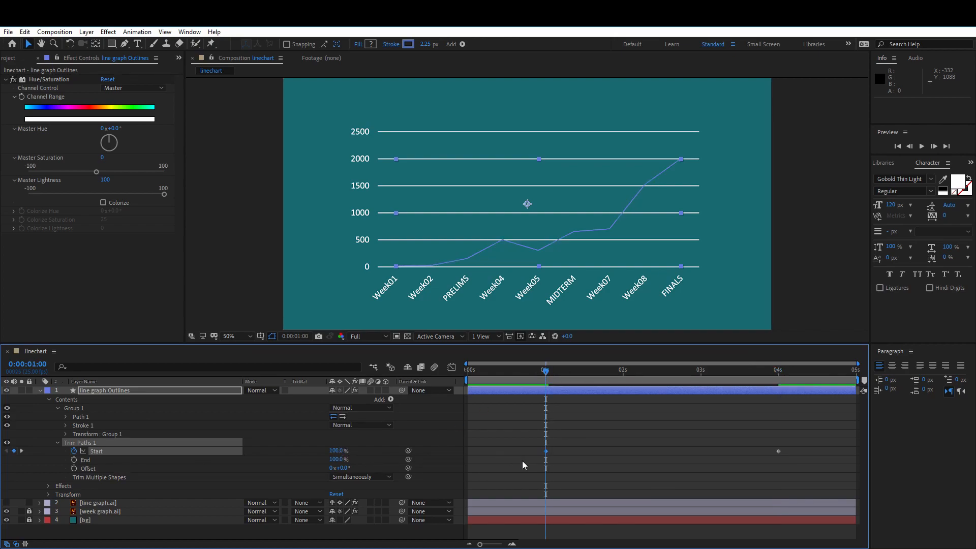
click(781, 375)
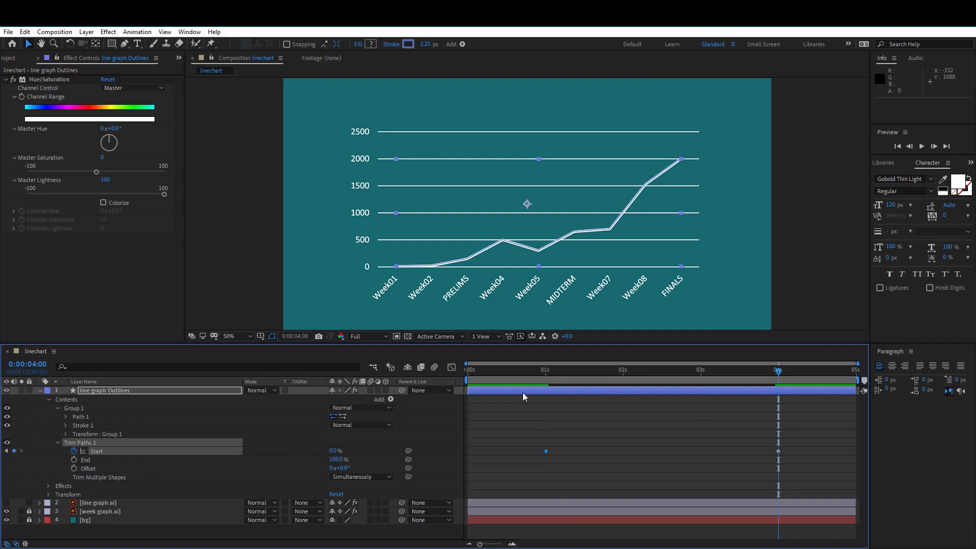
click(802, 288)
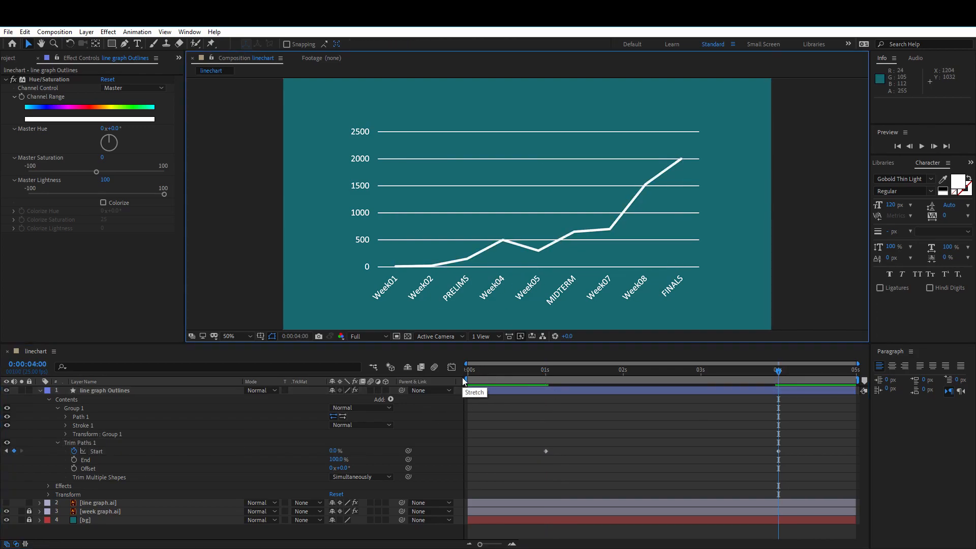
Lock the hidden line graph layer and preview the line animation from the beginning of the composition
click(107, 503)
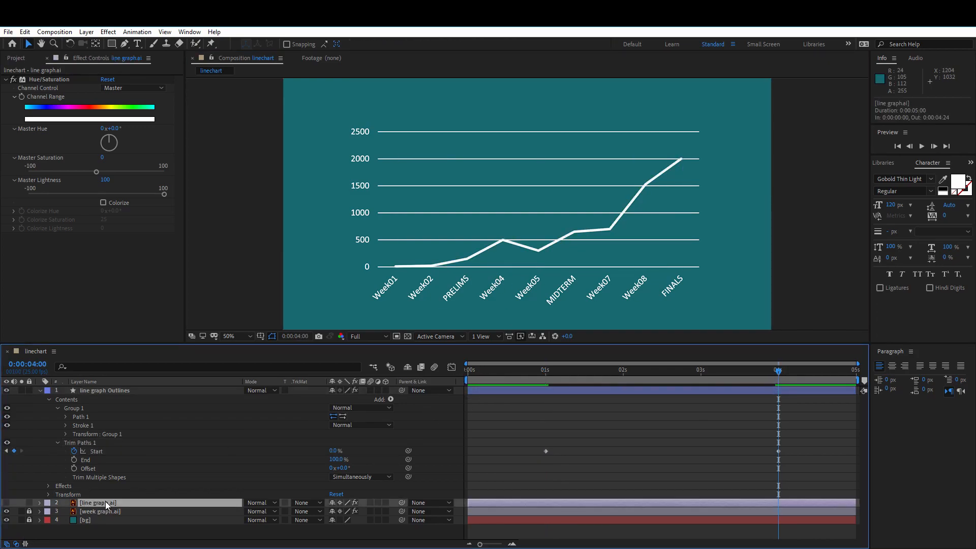
click(29, 503)
drag(483, 375, 461, 382)
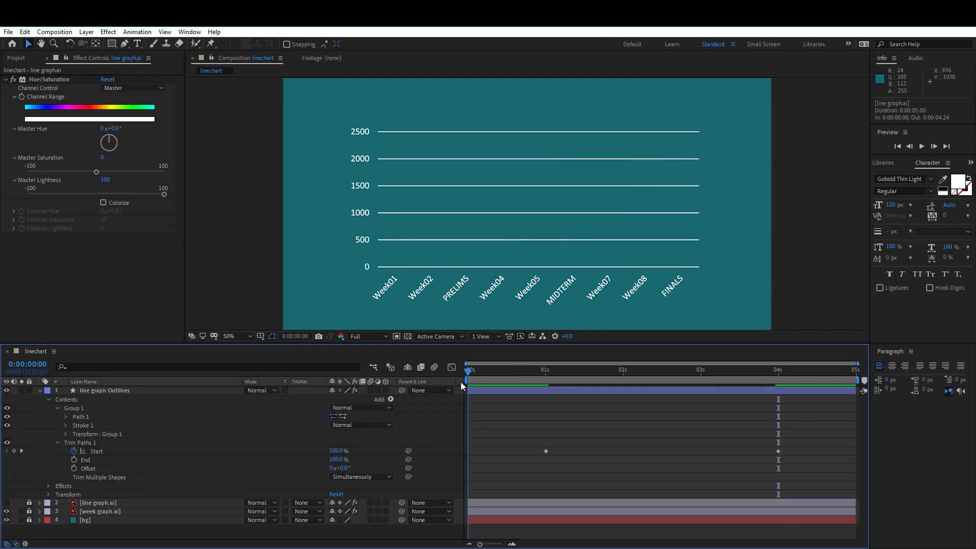
key(space)
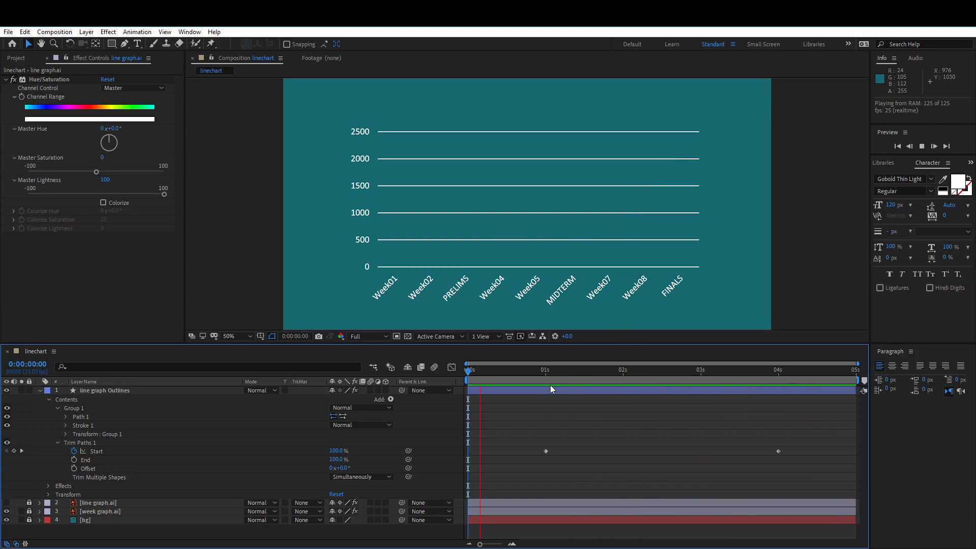
Turn on the reverse path direction for Path 1 of the outlines and preview the animation from the beginning
drag(547, 373, 546, 374)
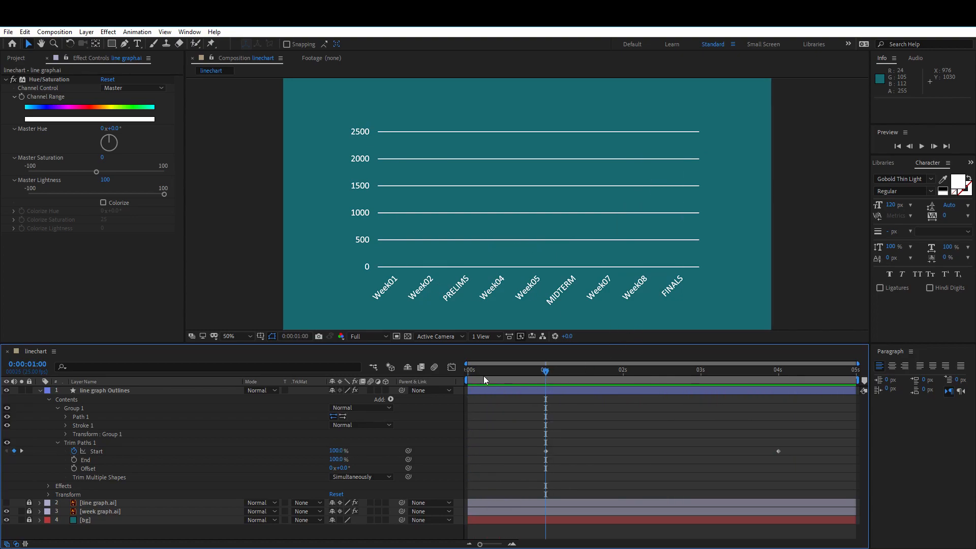
click(79, 417)
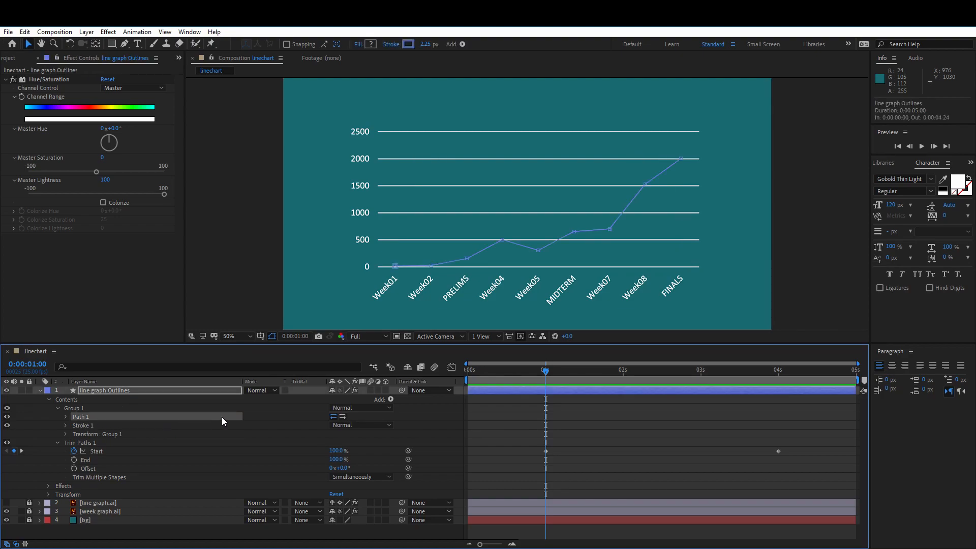
click(343, 418)
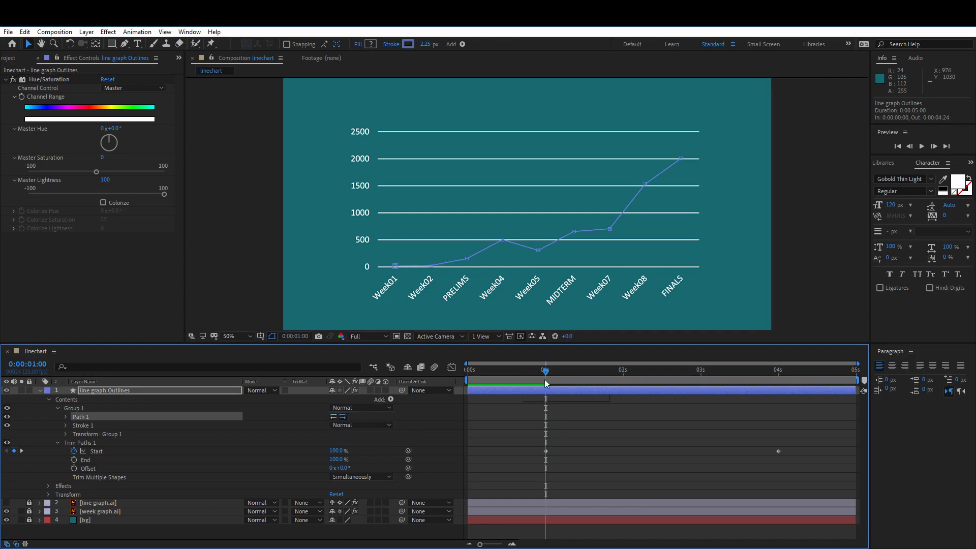
drag(531, 373, 422, 387)
key(space)
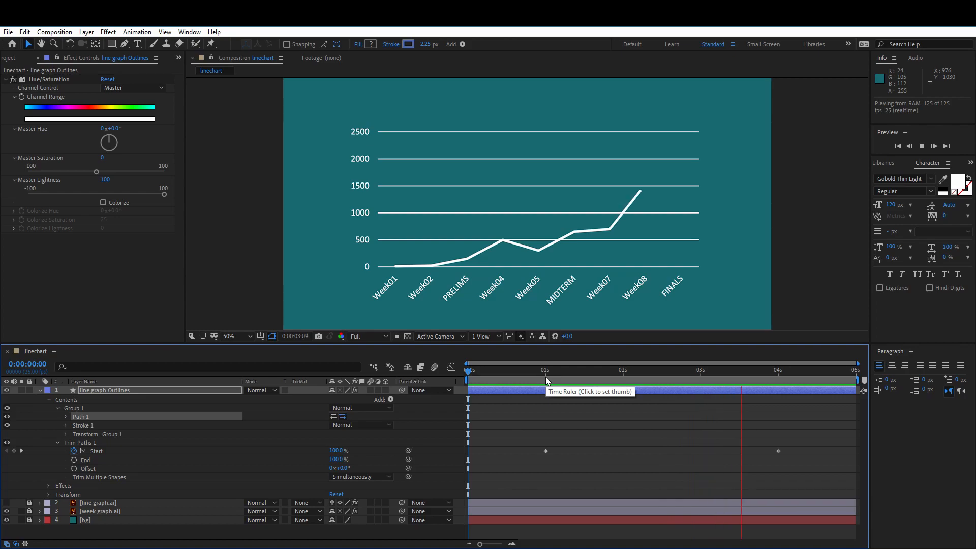
Collapse the line graph Outlines layer's properties and play back the finished line animation
click(40, 391)
mouse_move(543, 372)
mouse_down()
mouse_move(470, 373)
mouse_move(543, 374)
mouse_up()
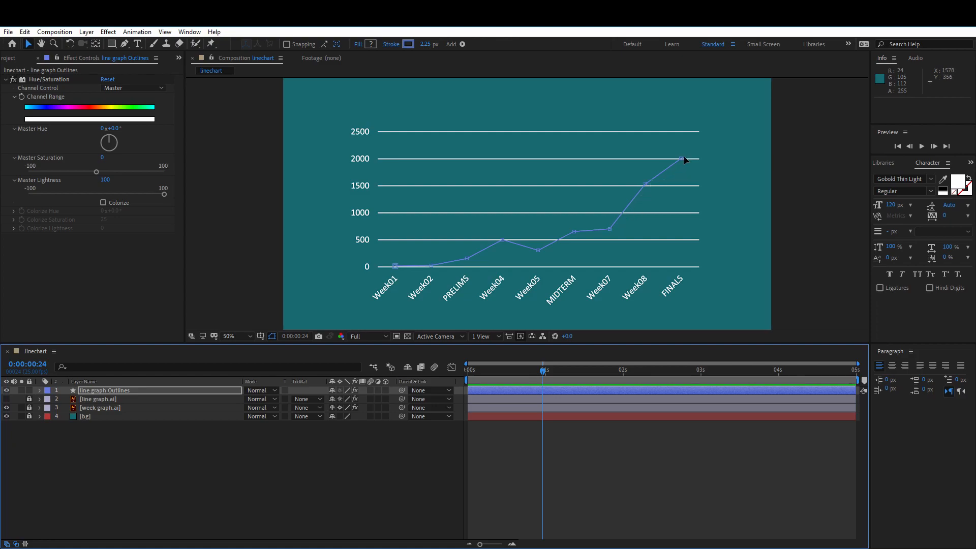
key(space)
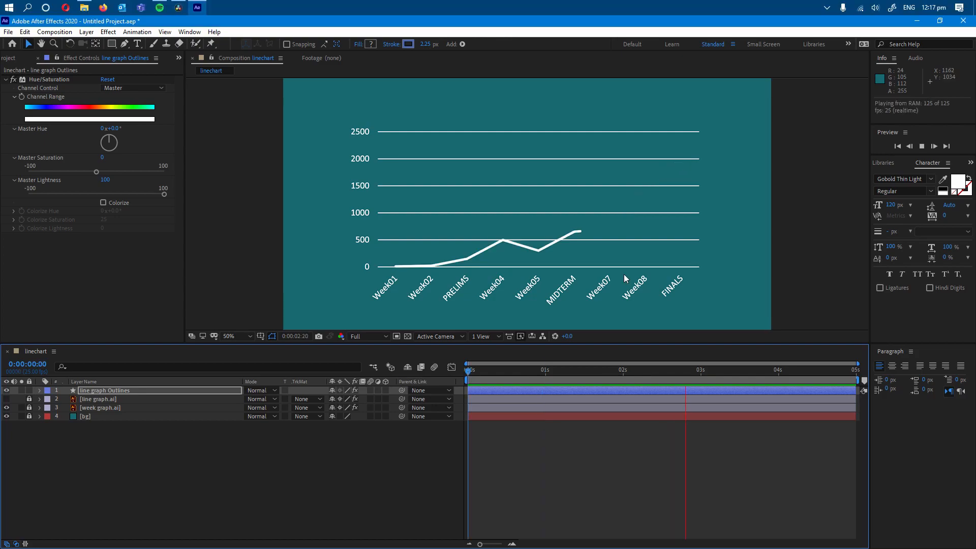